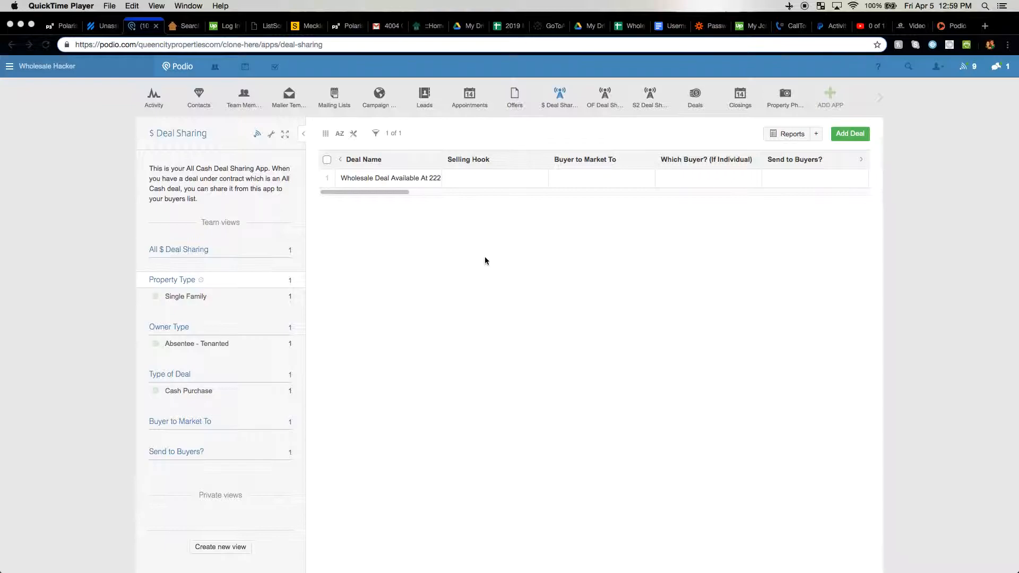
left_click(517, 126)
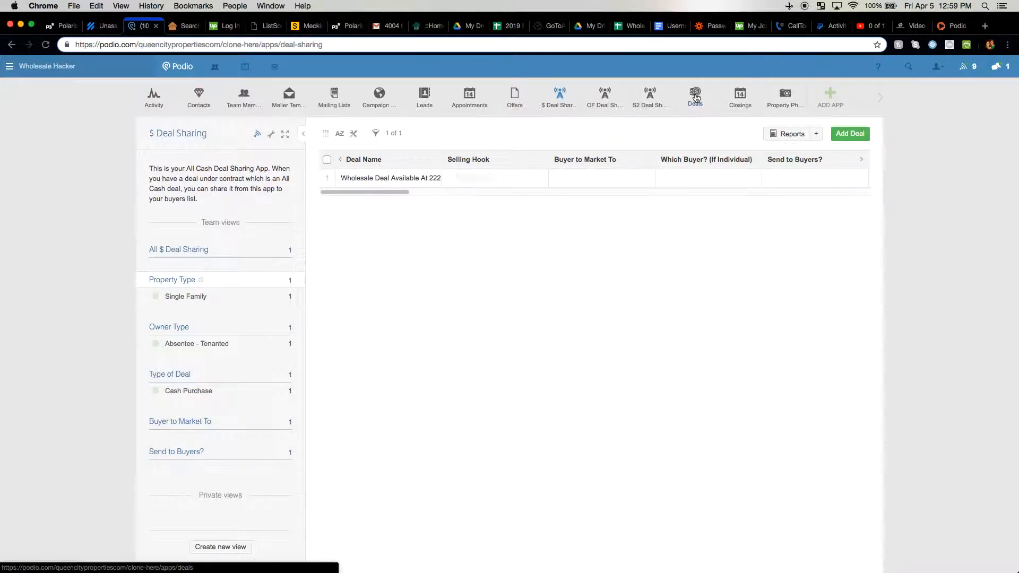
mouse_move(696, 100)
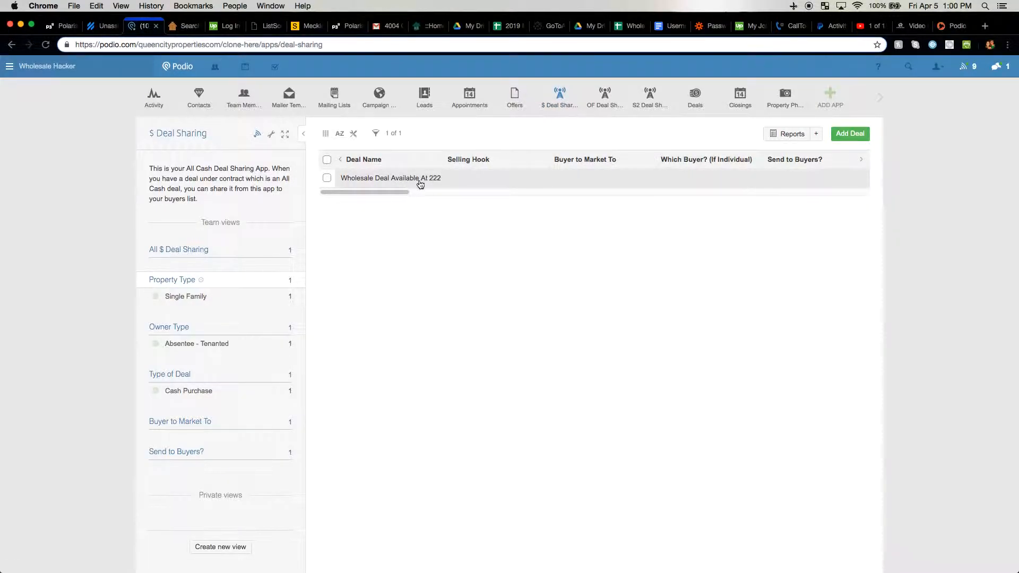
left_click(388, 180)
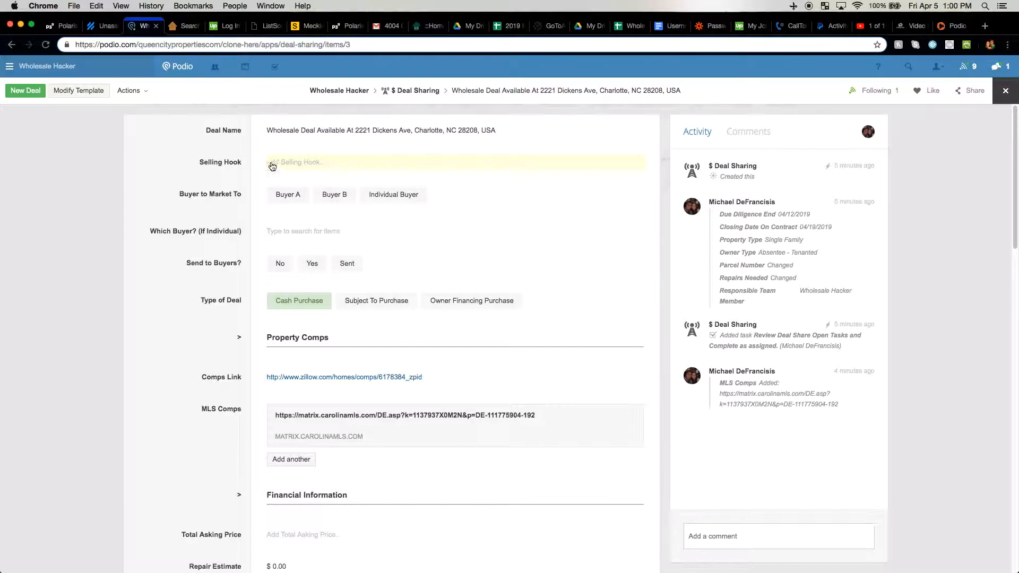
scroll(231, 150, "down", 1)
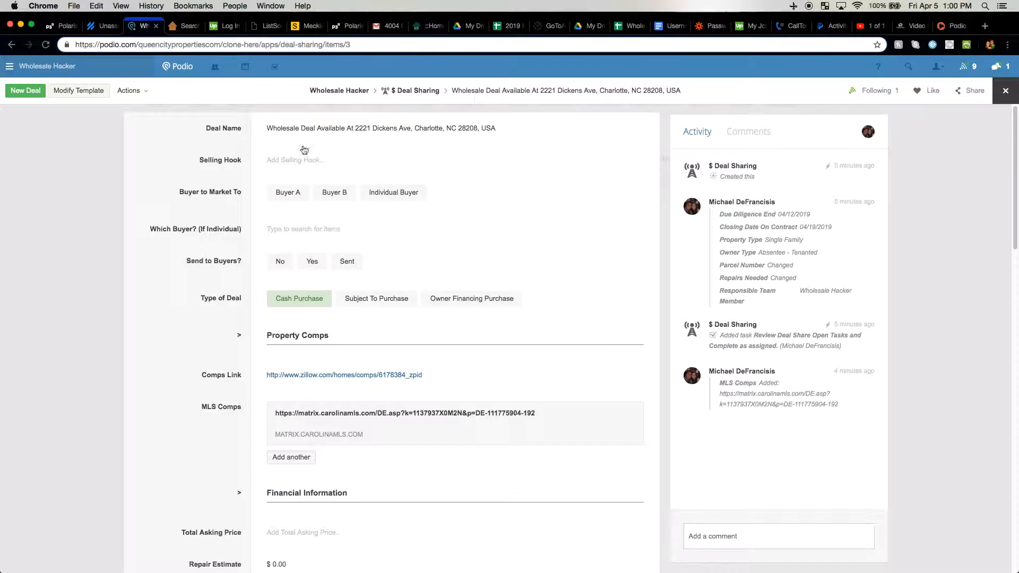
scroll(228, 159, "down", 5)
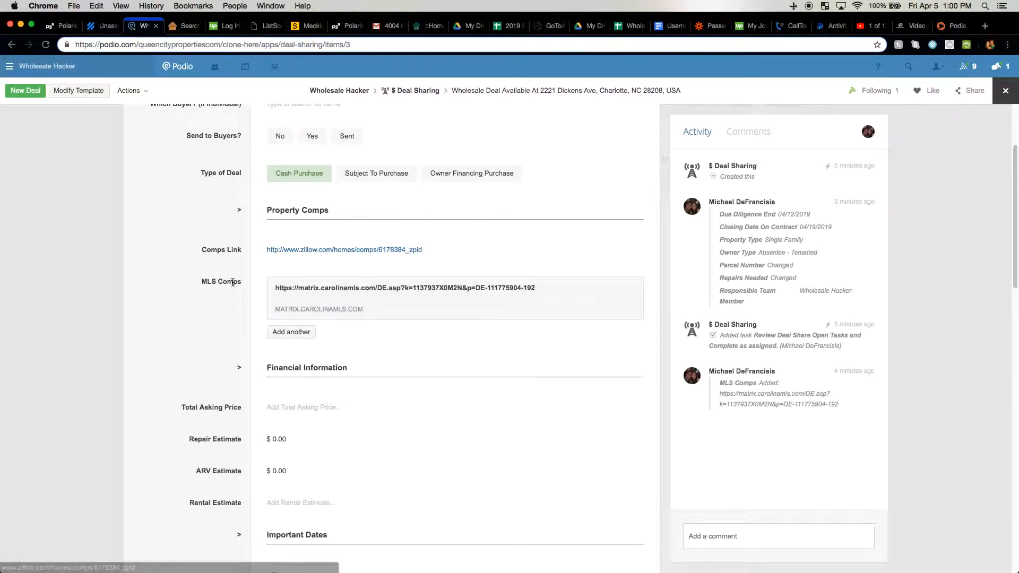
scroll(216, 253, "down", 2)
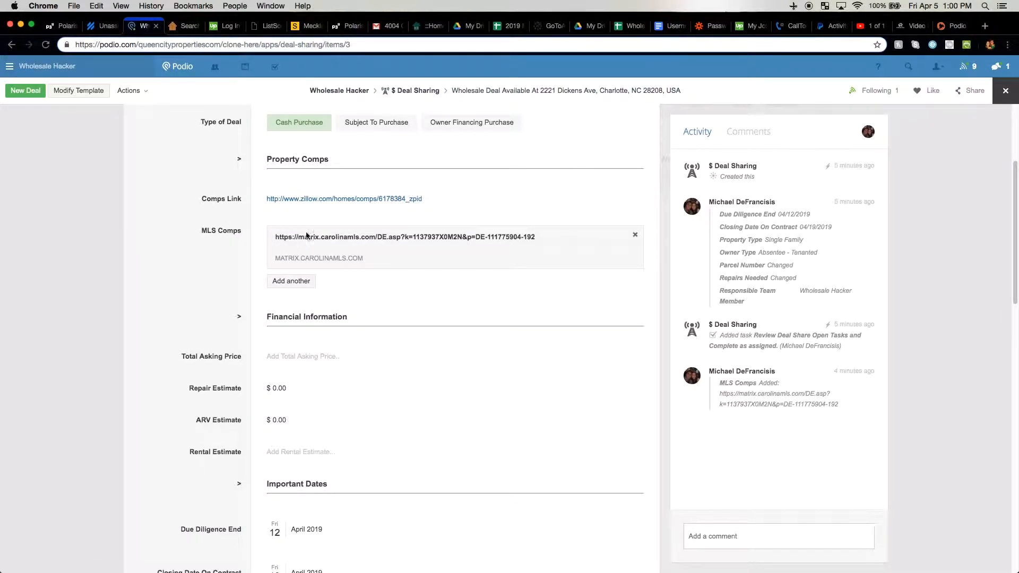
scroll(246, 249, "down", 3)
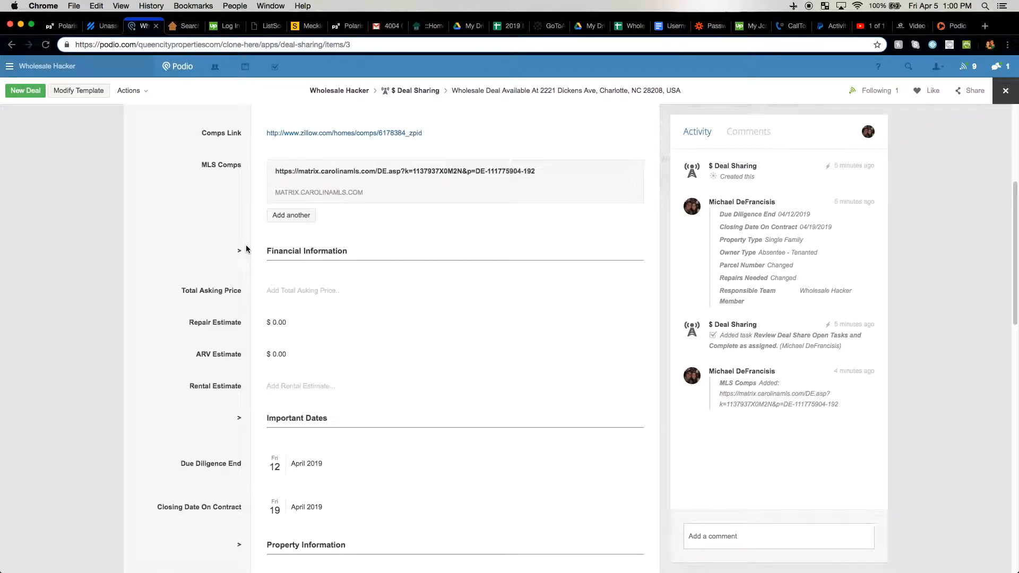
scroll(283, 202, "up", 1)
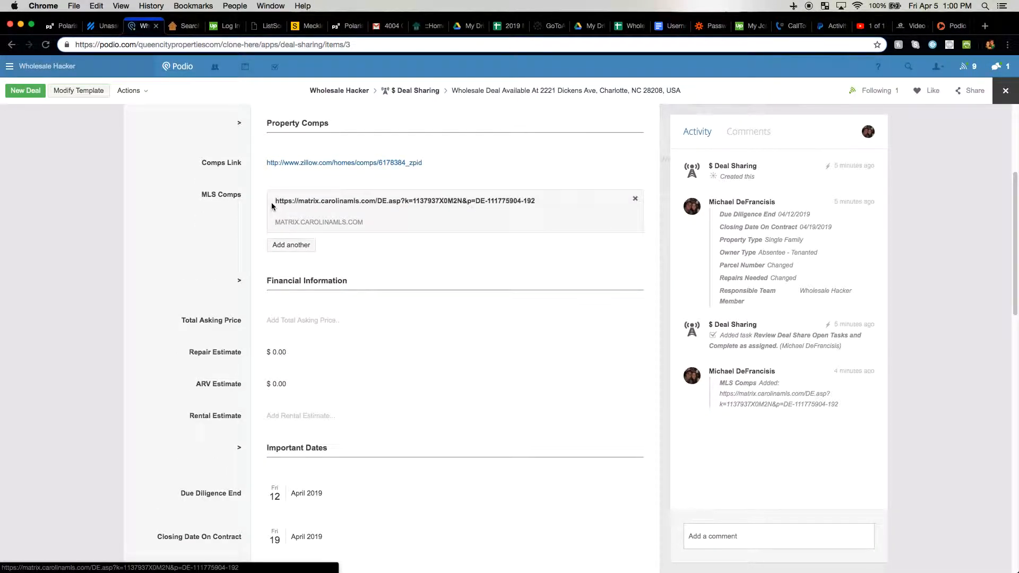
scroll(273, 206, "down", 3)
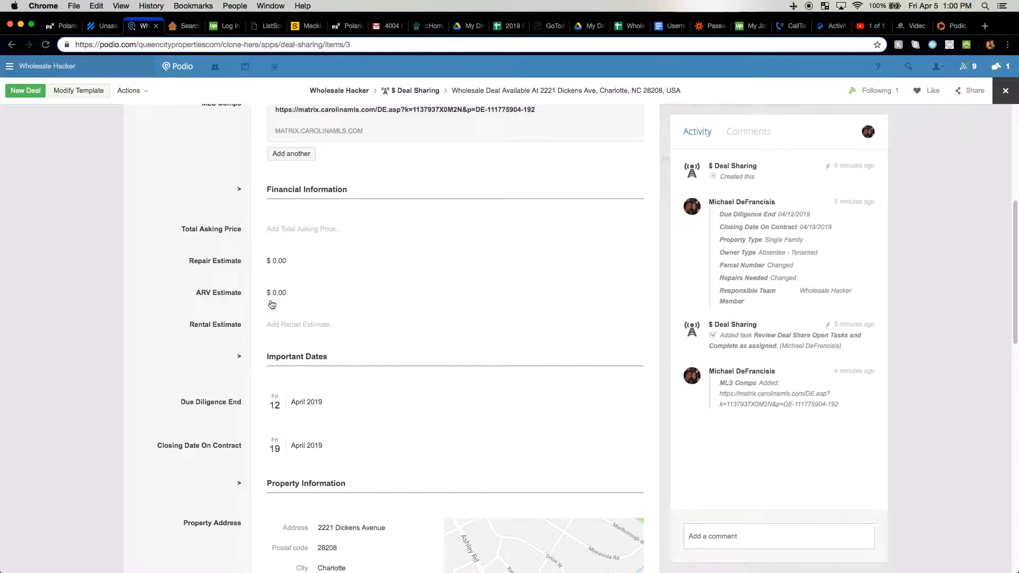
scroll(264, 229, "down", 3)
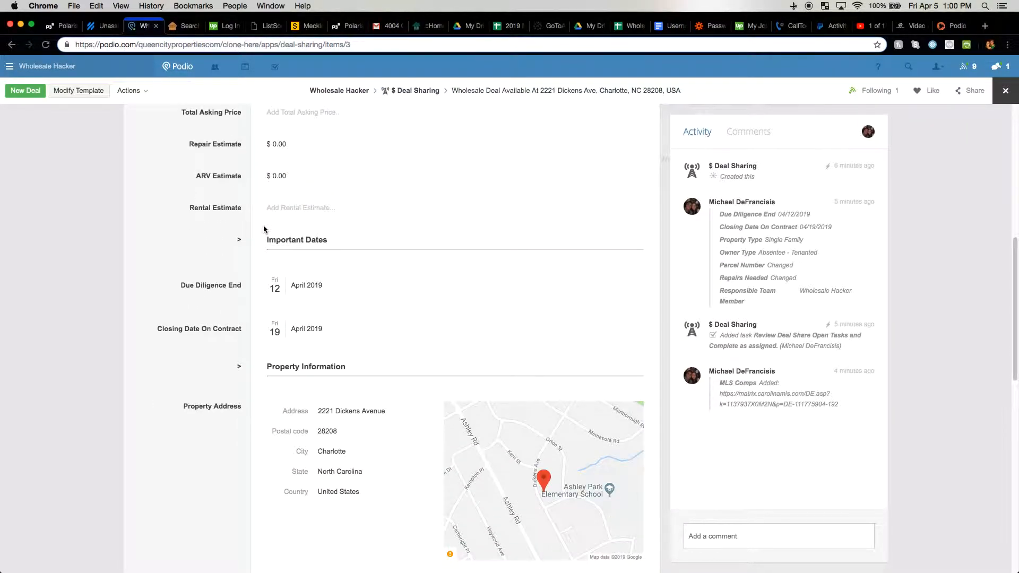
scroll(274, 327, "down", 3)
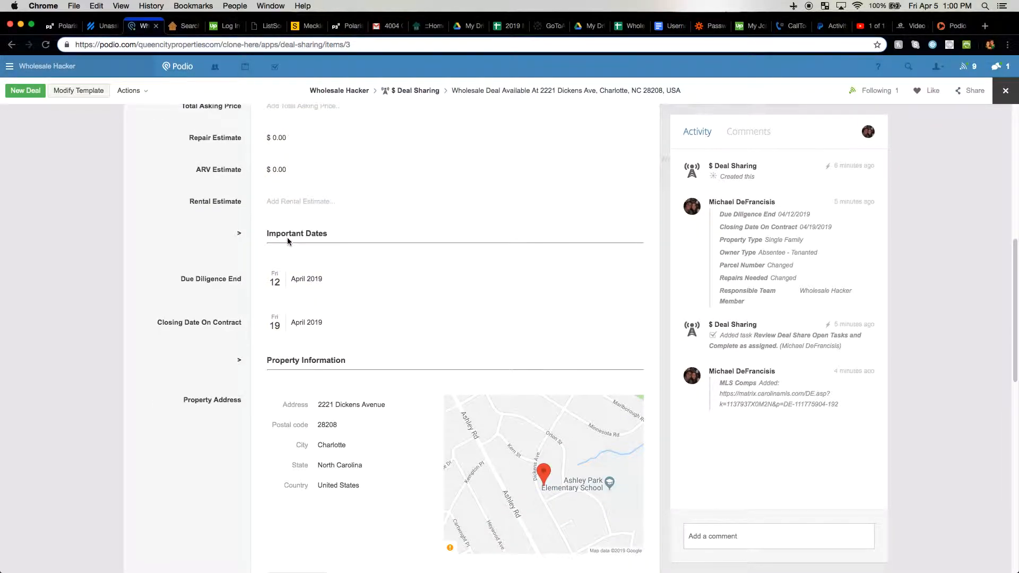
left_click_drag(179, 278, 239, 280)
left_click(242, 281)
scroll(244, 351, "down", 10)
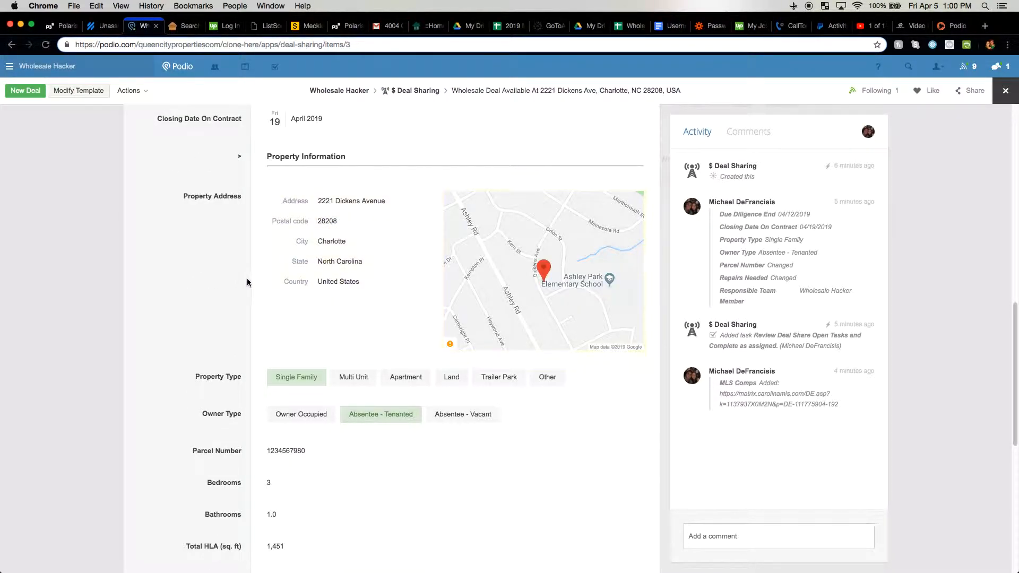
scroll(247, 282, "down", 5)
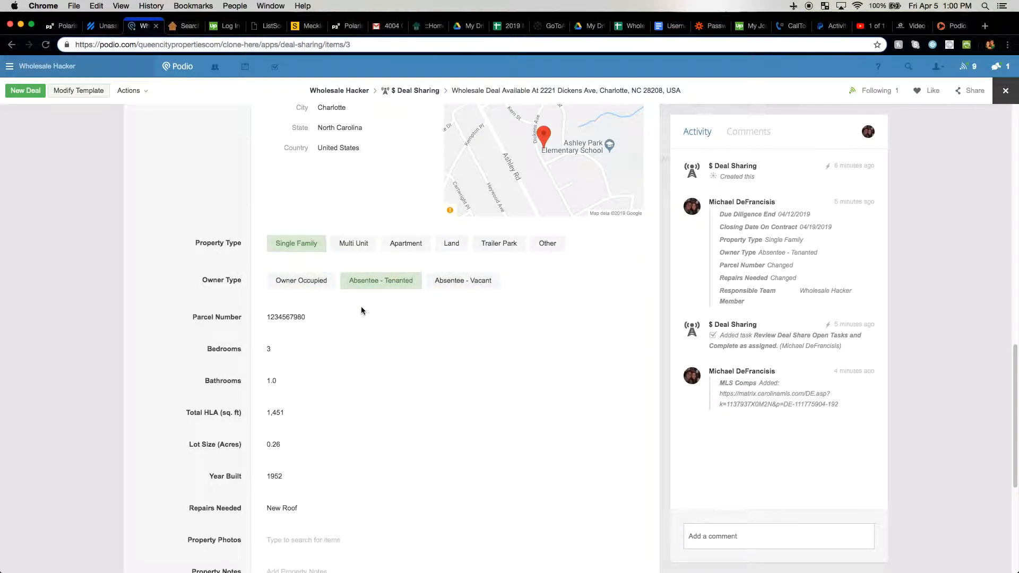
scroll(214, 292, "down", 3)
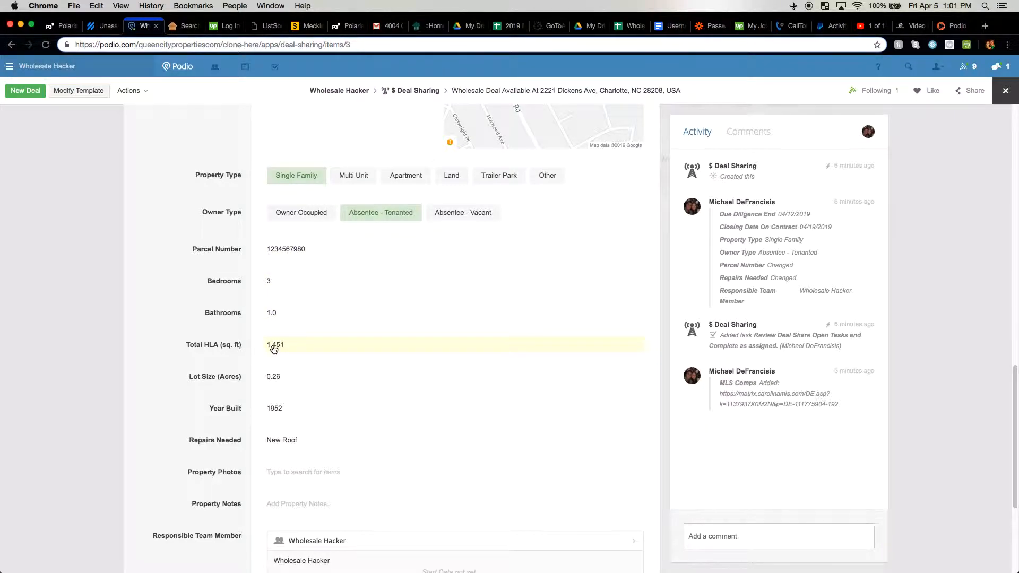
scroll(274, 348, "down", 2)
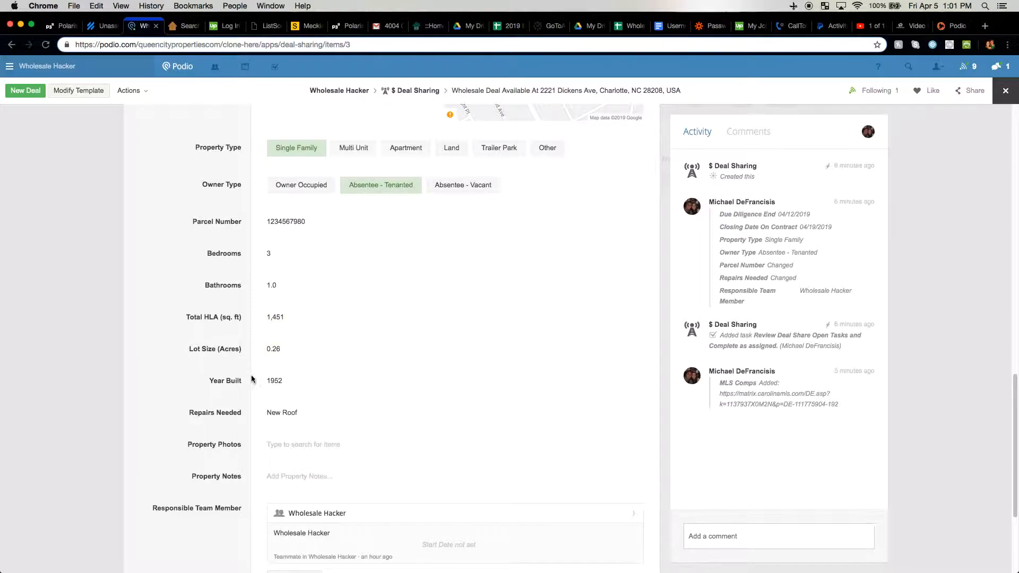
left_click_drag(190, 414, 236, 414)
left_click(258, 418)
left_click(307, 419)
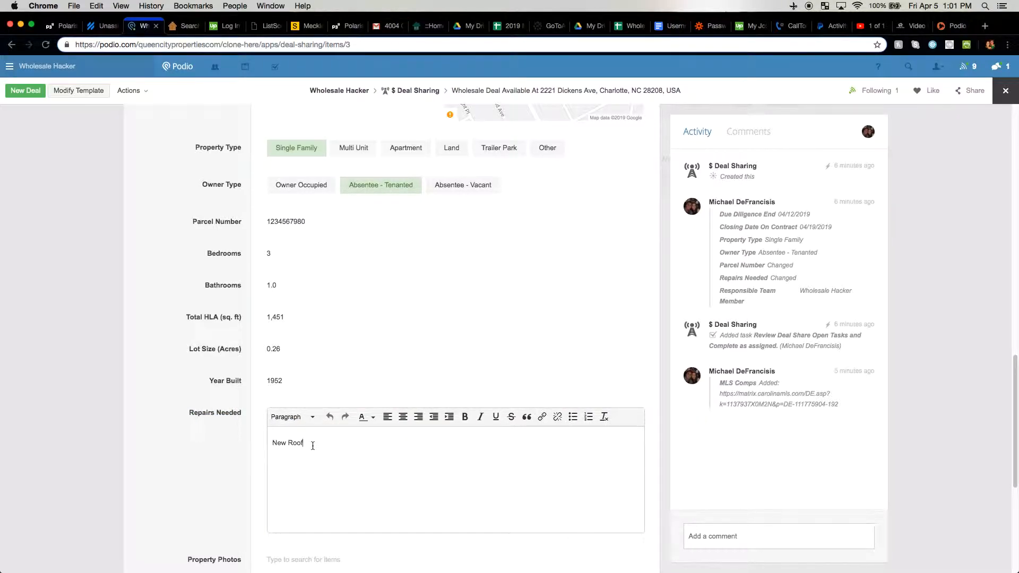
scroll(313, 446, "down", 1)
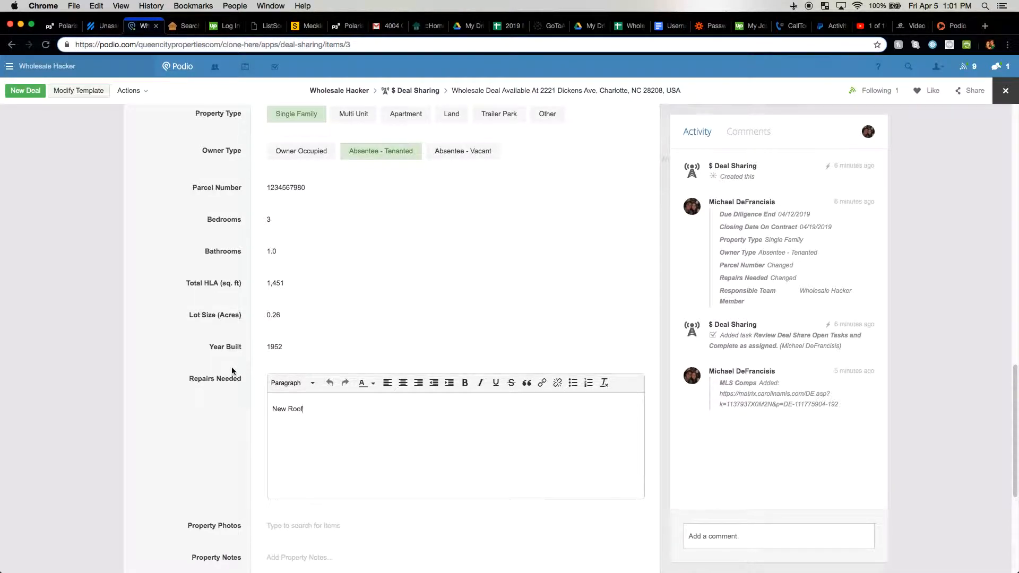
left_click(232, 370)
scroll(305, 392, "down", 1)
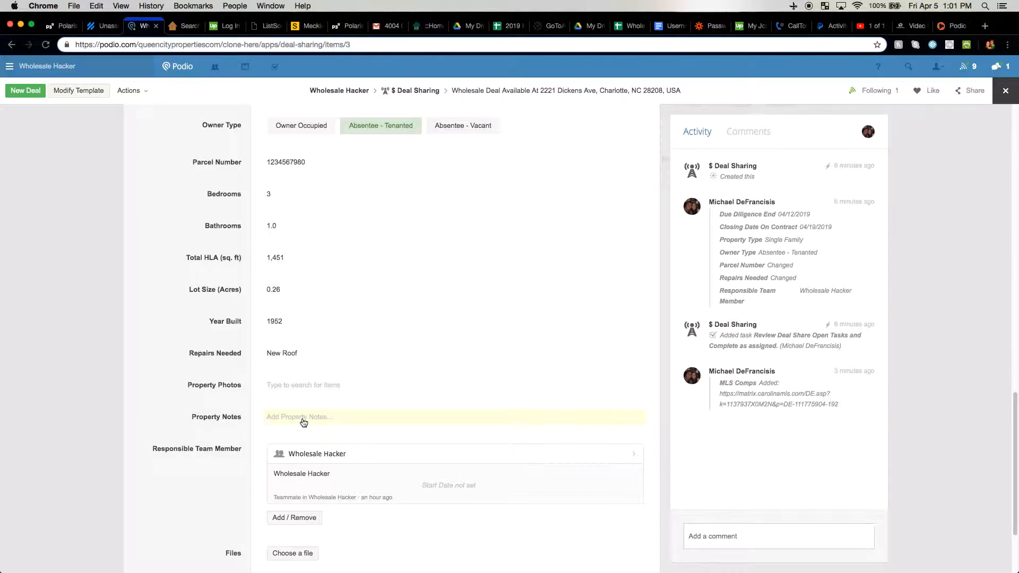
scroll(303, 418, "up", 10)
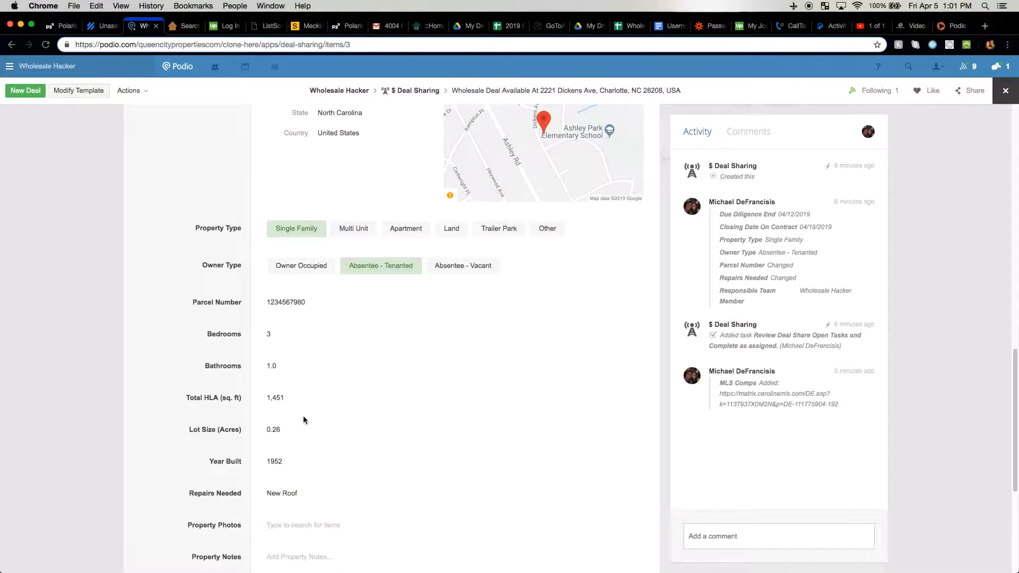
scroll(308, 417, "up", 9)
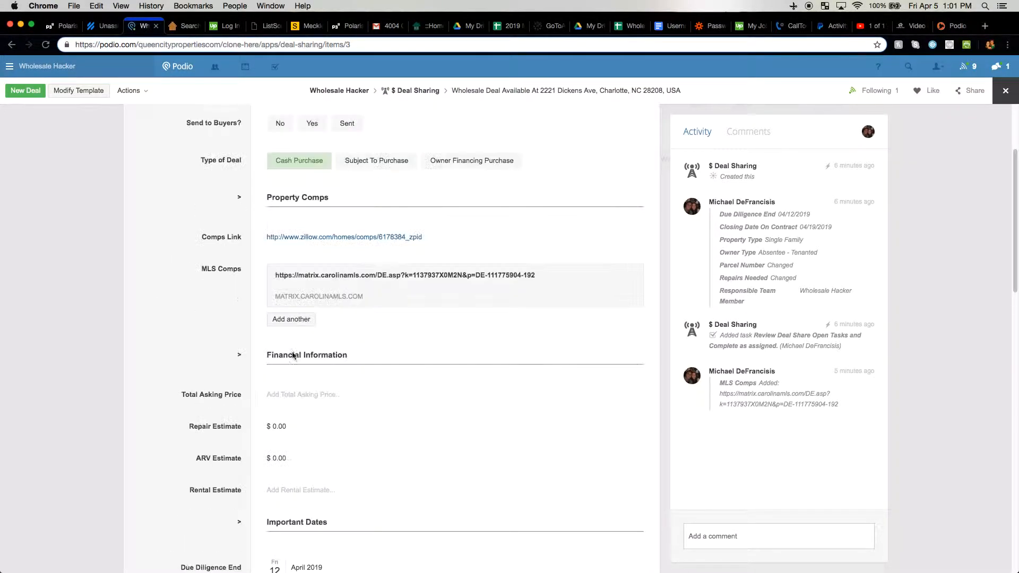
scroll(292, 352, "up", 2)
scroll(293, 356, "up", 2)
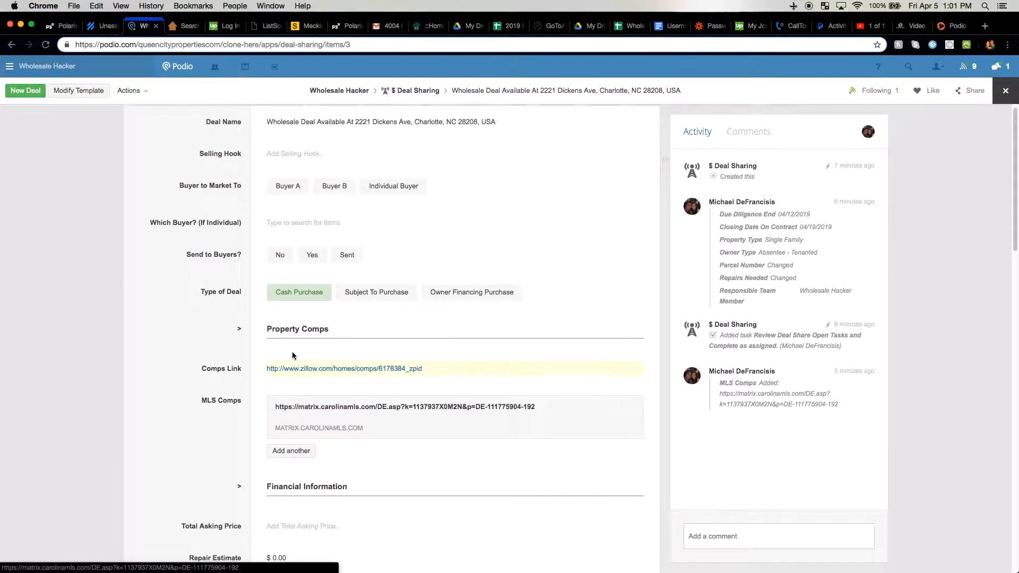
scroll(291, 361, "down", 7)
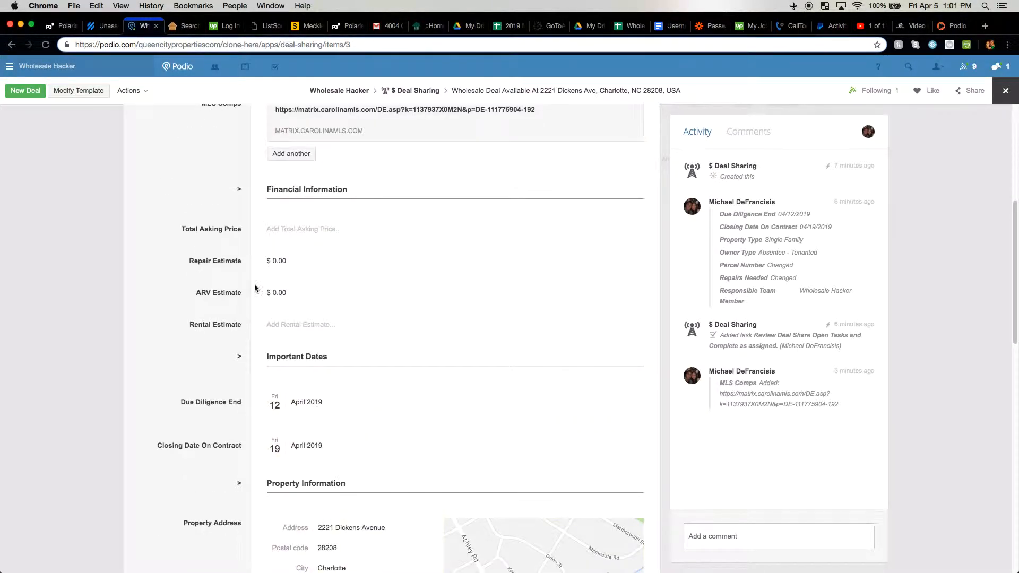
Enter $110,000 asking price, $25,000 repairs, $200,000 ARV and $1,495 rental estimate
left_click(278, 230)
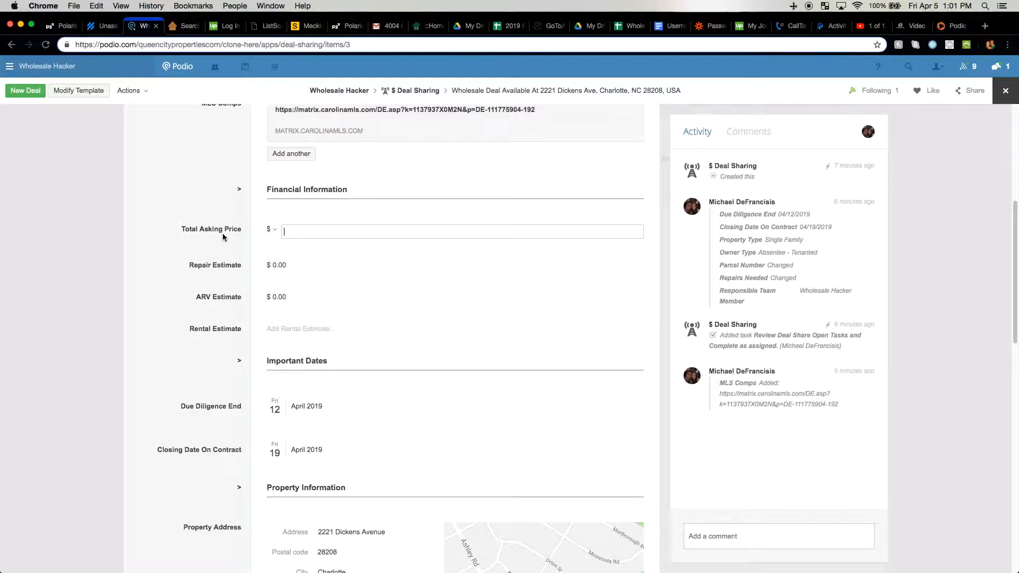
type("110000")
left_click(196, 233)
left_click(311, 263)
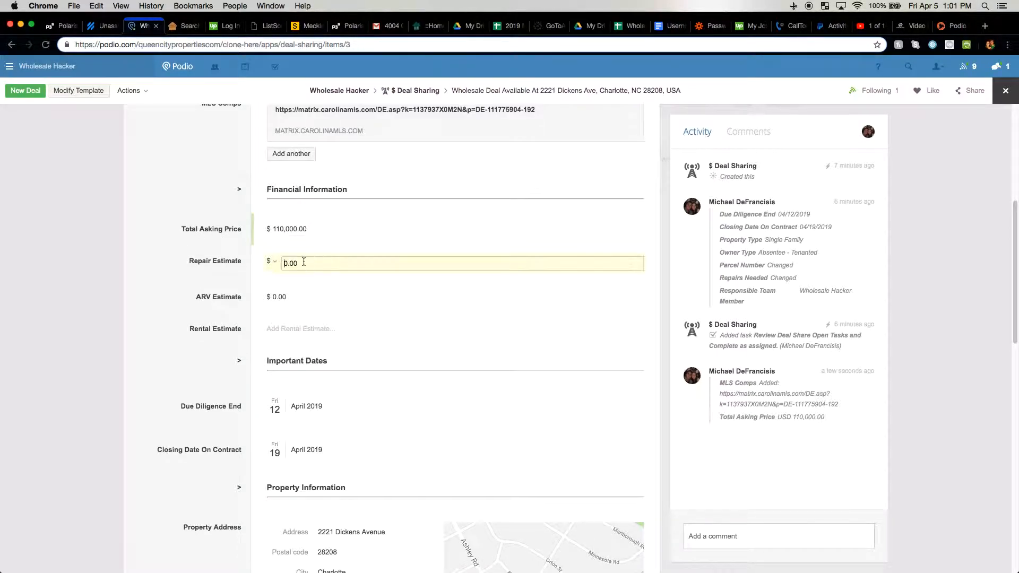
type("25,")
type("000")
left_click(303, 295)
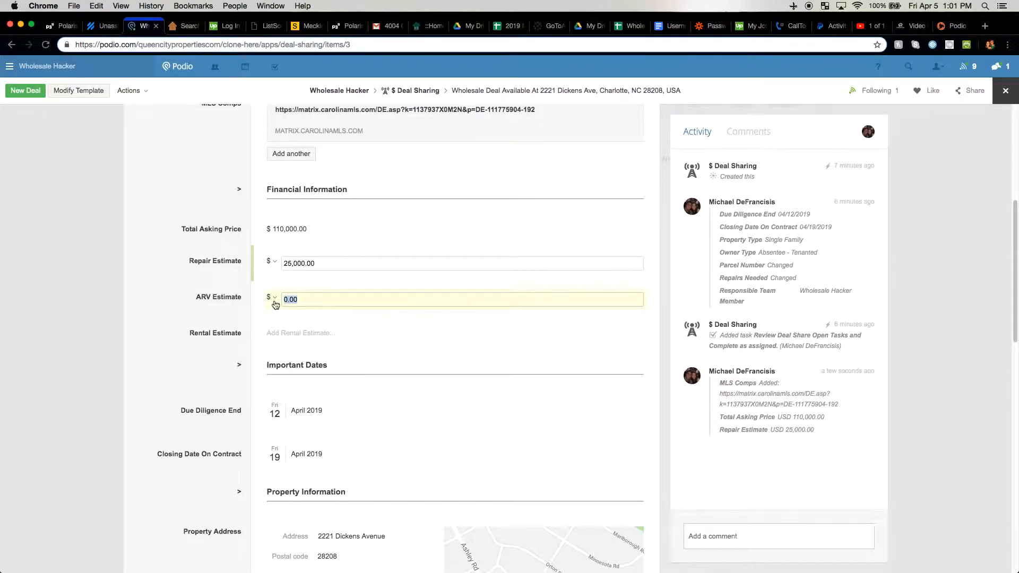
type("200,00")
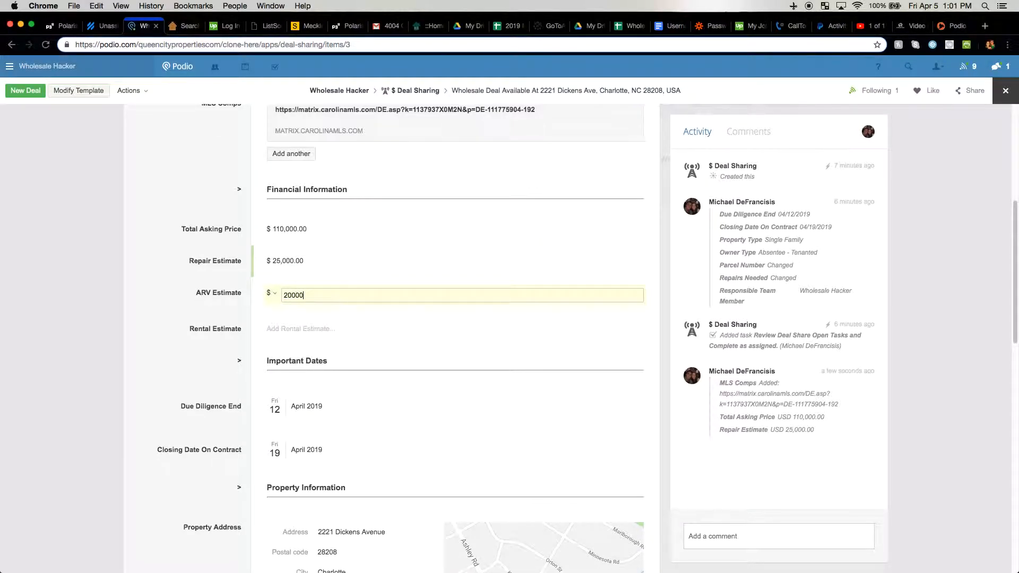
type("0")
left_click(218, 291)
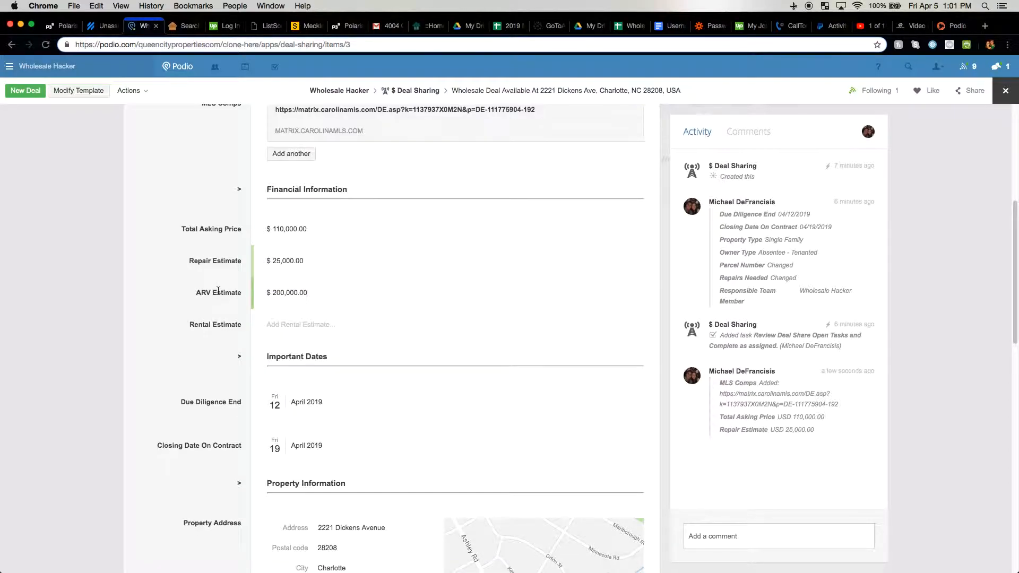
left_click(208, 324)
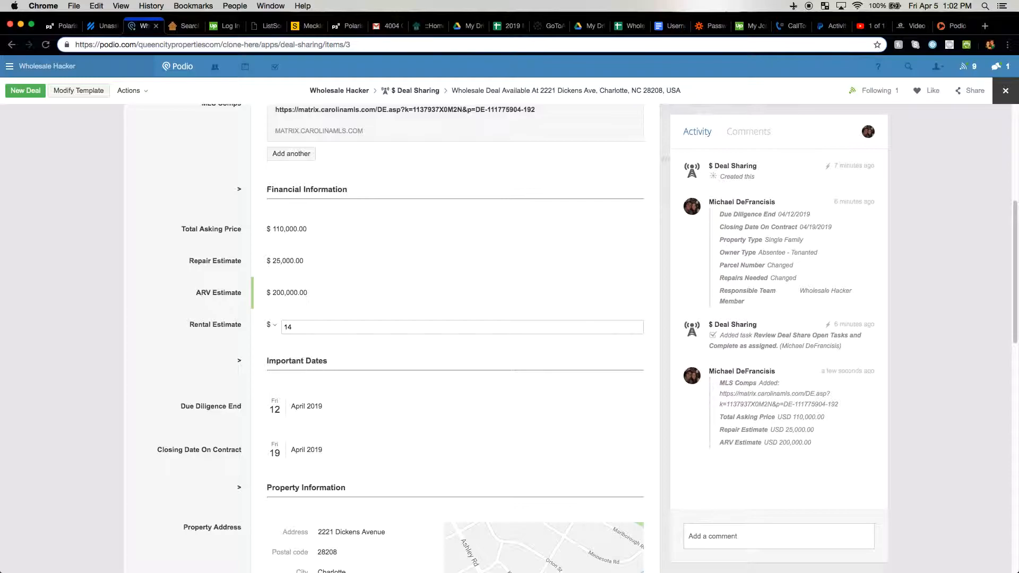
left_click(203, 318)
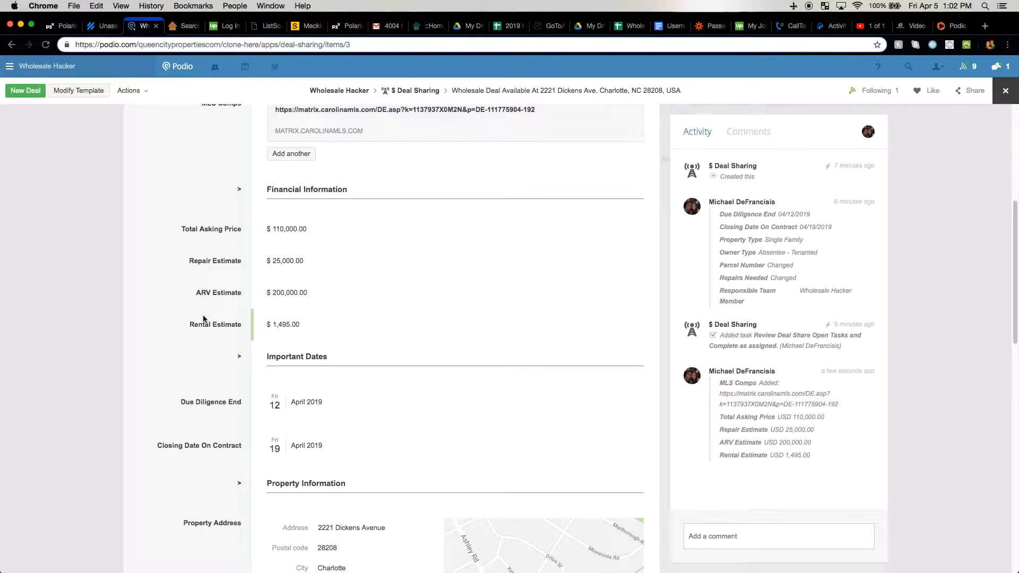
scroll(200, 320, "down", 3)
scroll(205, 319, "up", 6)
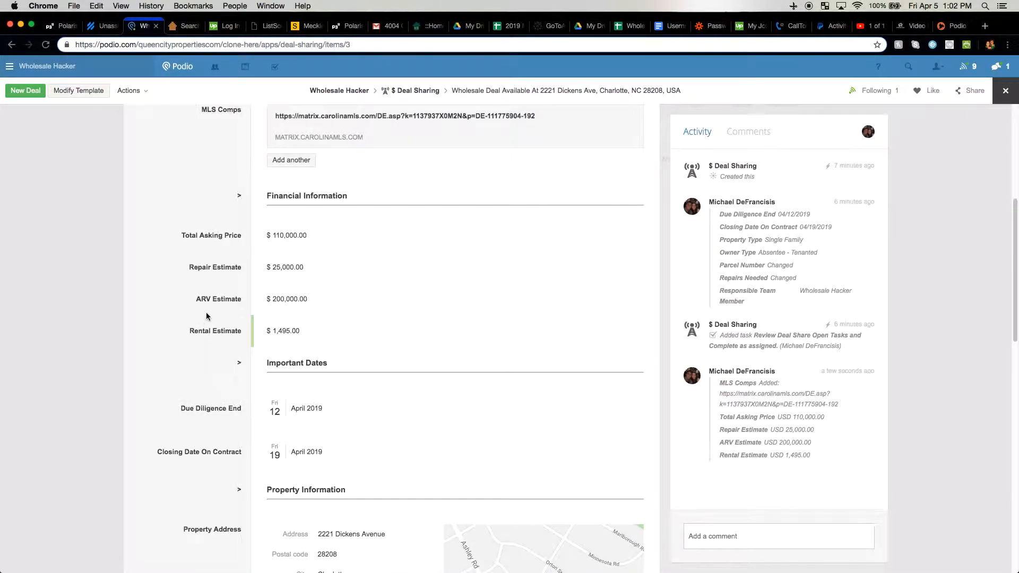
scroll(207, 317, "up", 3)
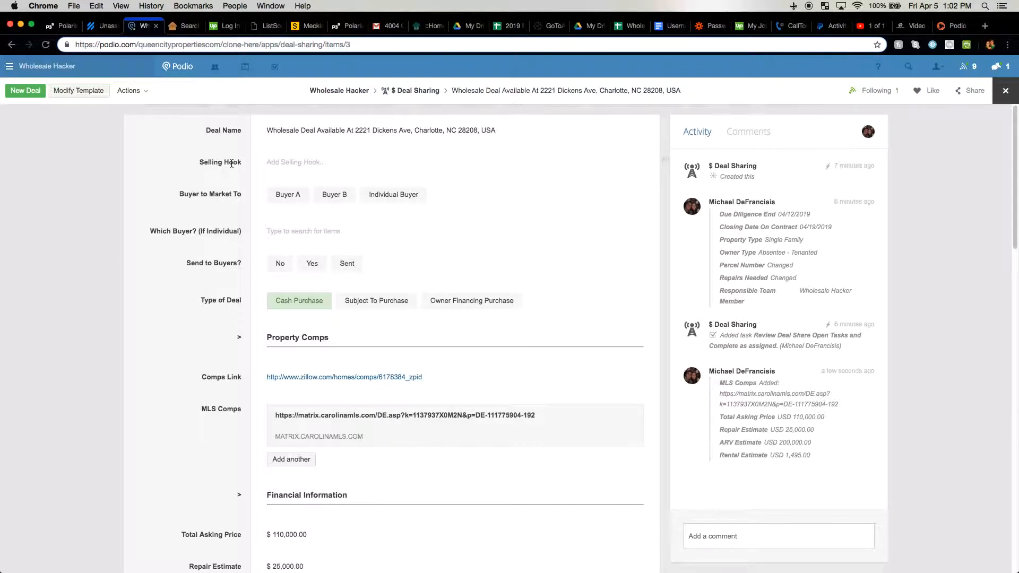
Enter 'HOT DEAL AVAILABLE, DON'T MISS OUT ON THIS!' as the Selling Hook and save it
left_click(279, 163)
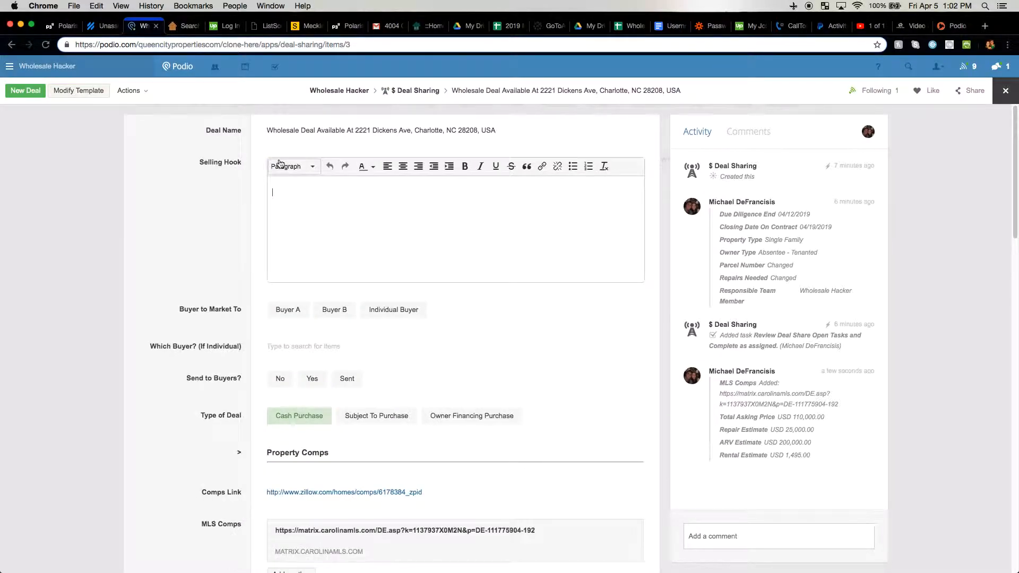
type("HOT DEAL AVAILABLE, DON'T MISS O")
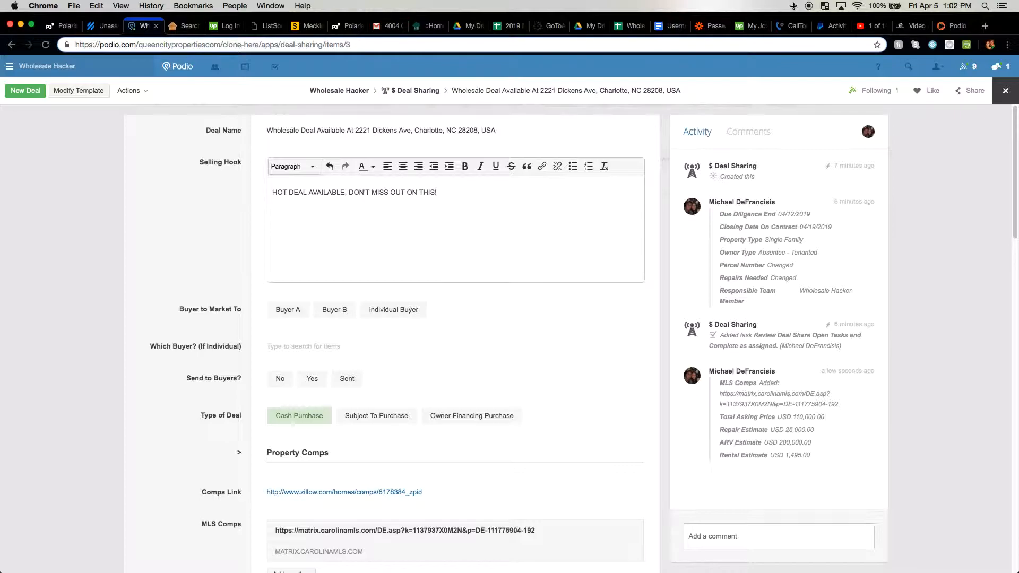
type("UT ON THIS!")
left_click(161, 187)
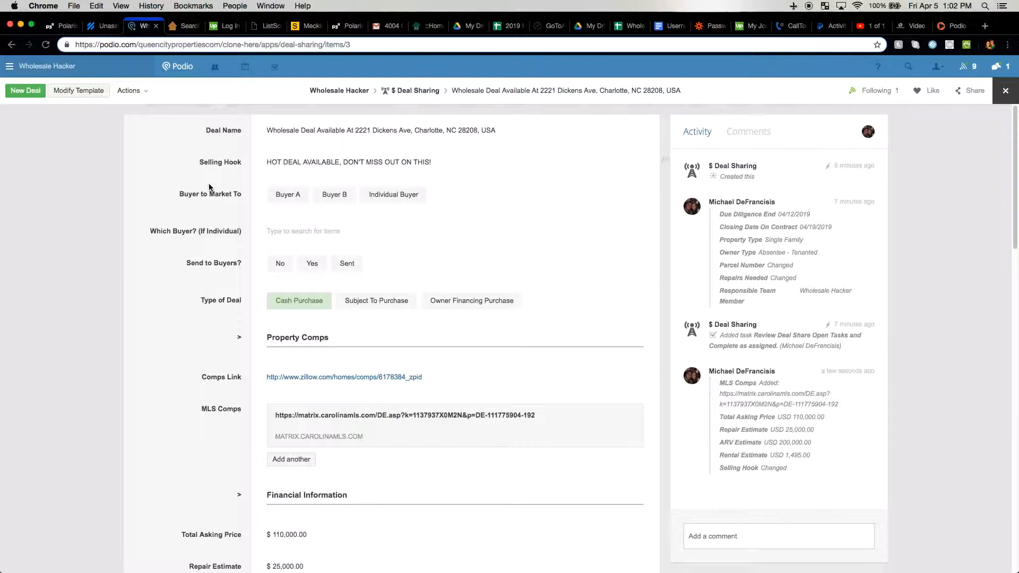
Set Buyer to Market To to Individual Buyer after trying Buyer A and Buyer B
left_click(287, 195)
left_click(334, 194)
left_click(290, 197)
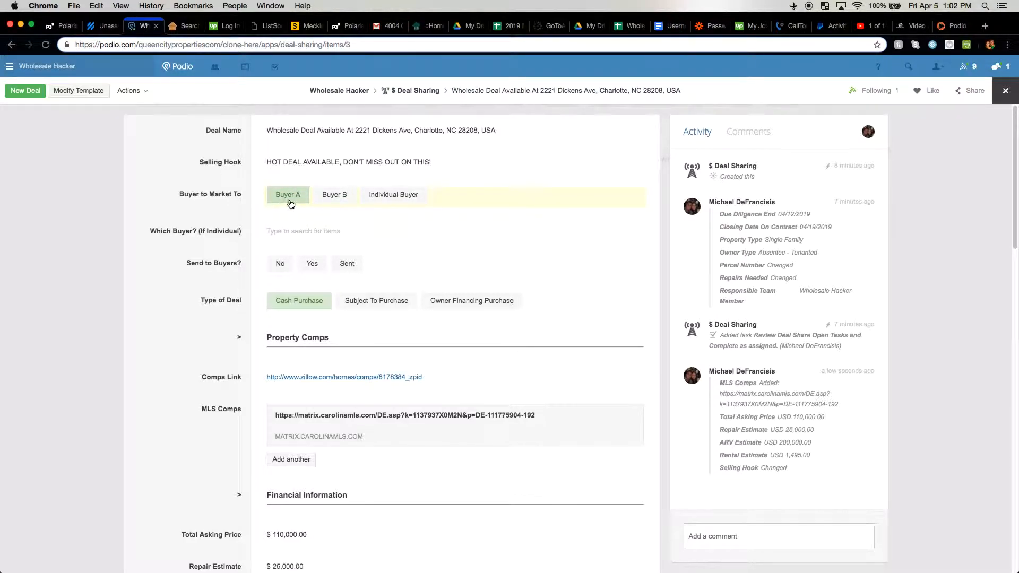
left_click(339, 198)
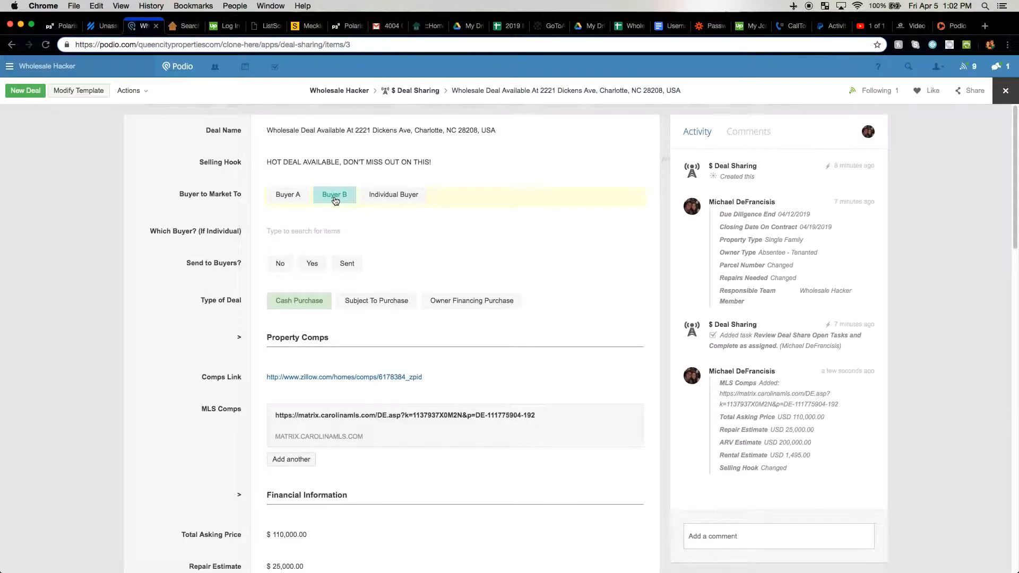
left_click(288, 195)
left_click(332, 196)
left_click(395, 198)
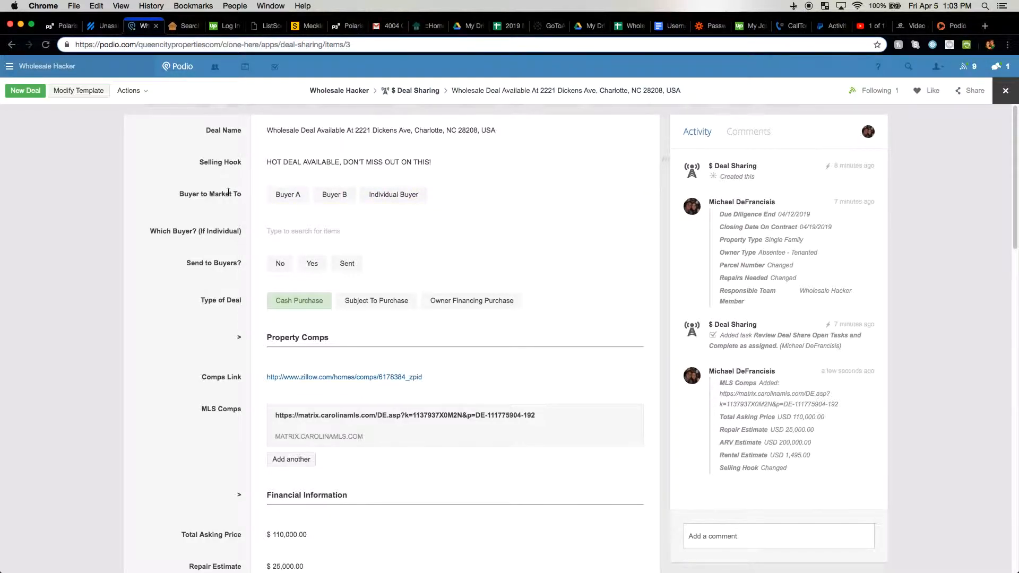
left_click(371, 200)
left_click(395, 196)
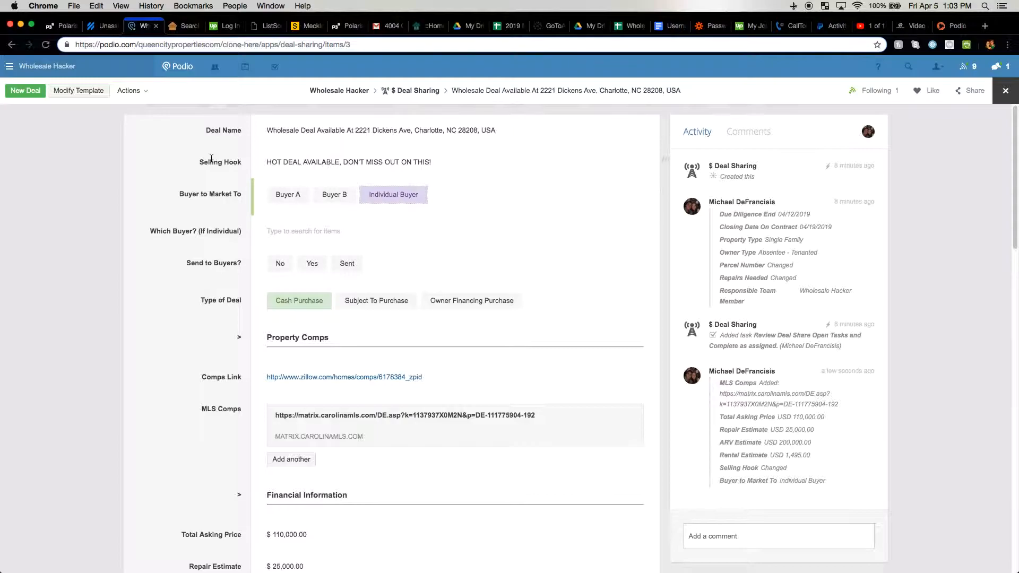
left_click_drag(151, 231, 201, 232)
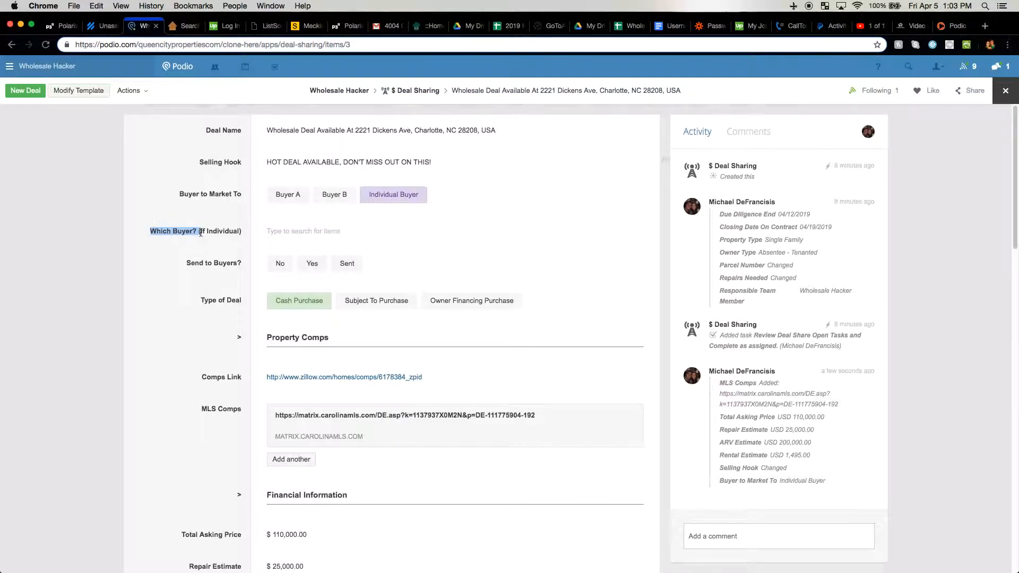
left_click(218, 234)
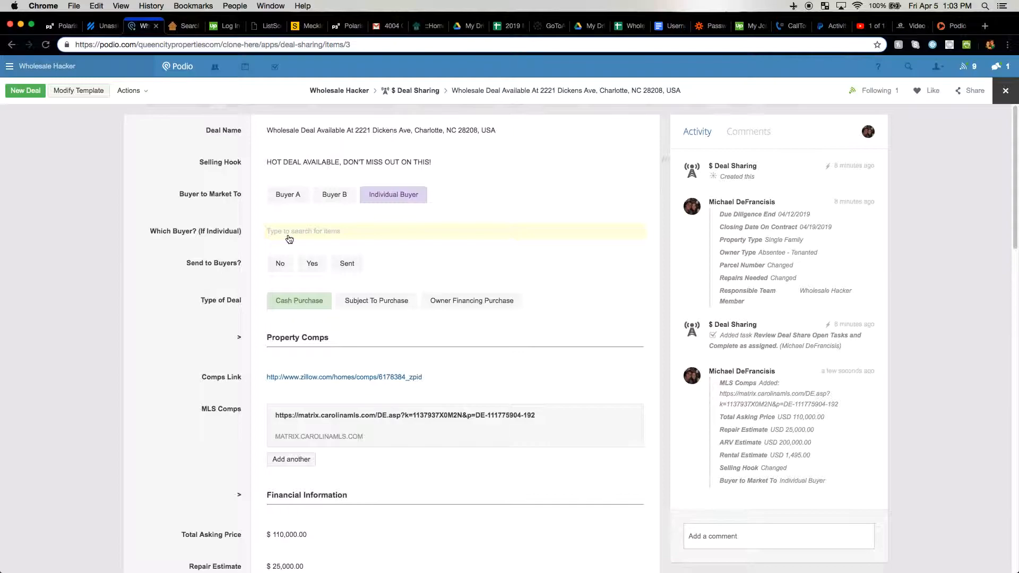
Choose the first listed contact as Which Buyer? and set Send to Buyers? to Yes
left_click(289, 237)
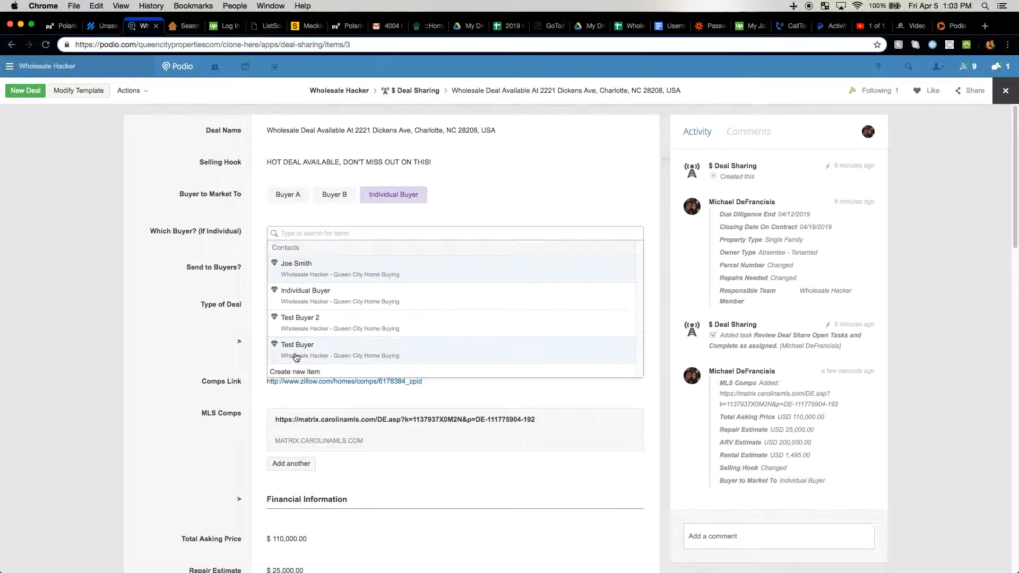
left_click(299, 273)
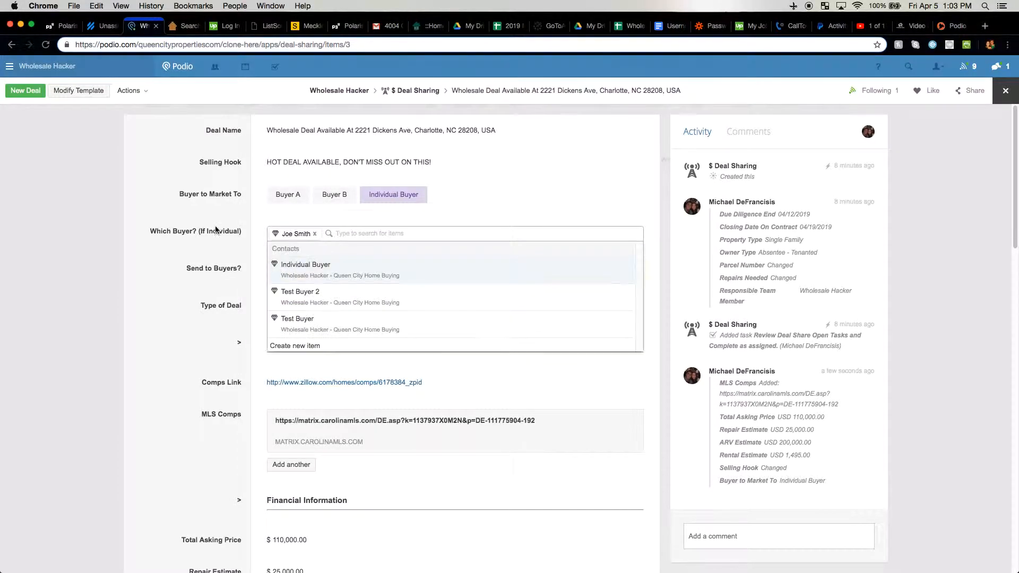
left_click(210, 228)
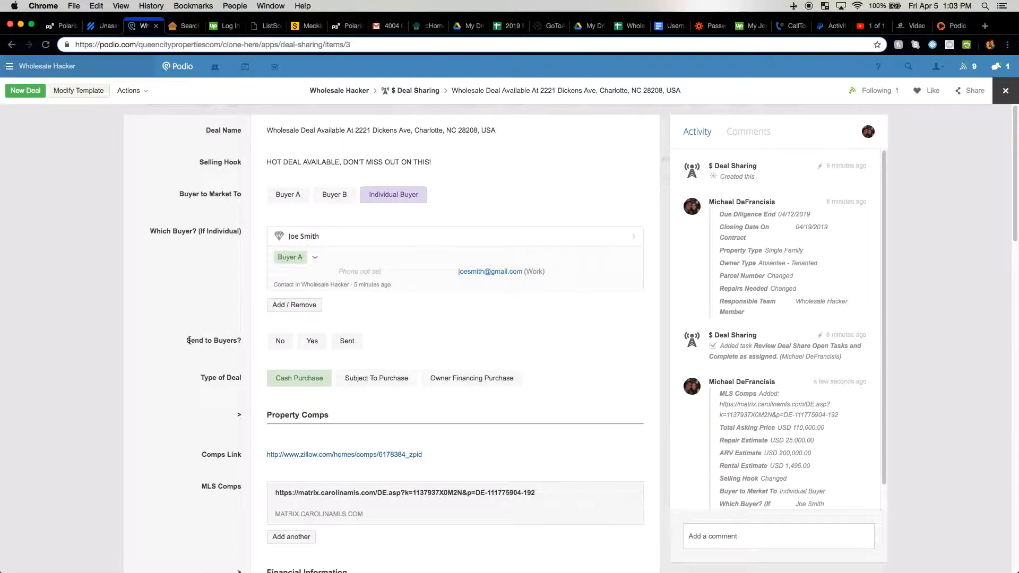
left_click(313, 345)
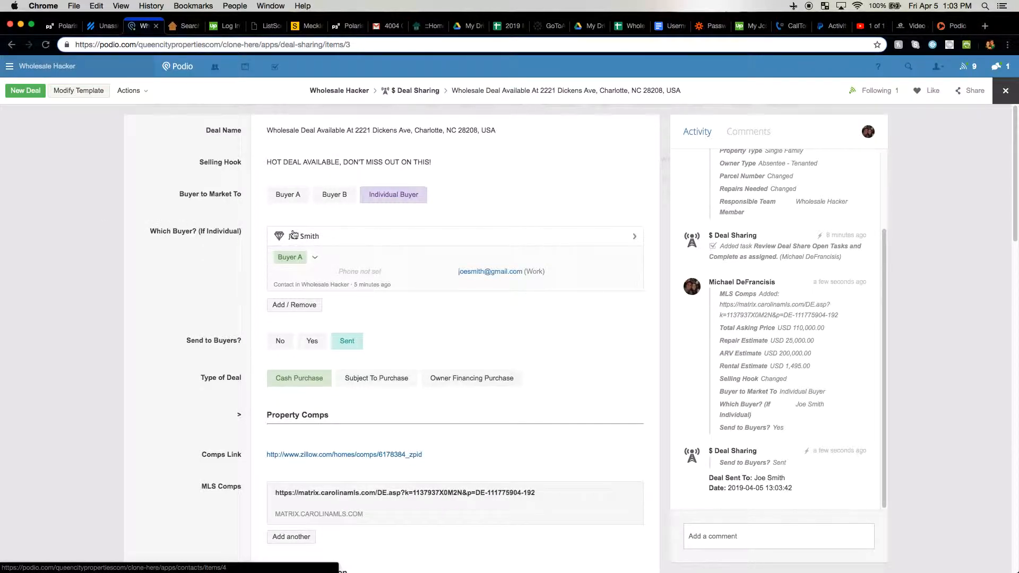
Leave the deal and start a new contact in the Contacts app
left_click(112, 206)
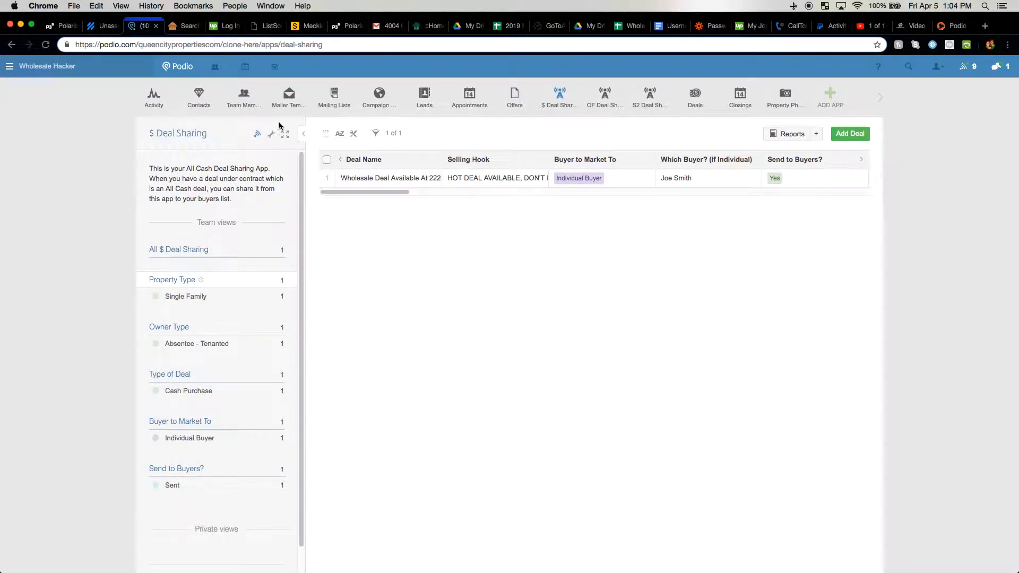
left_click(198, 103)
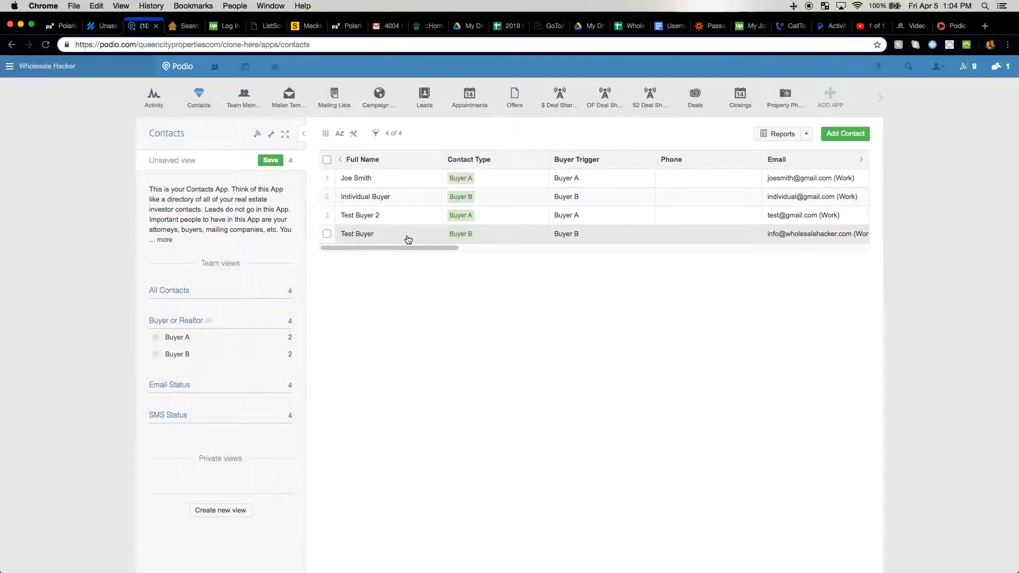
left_click(840, 137)
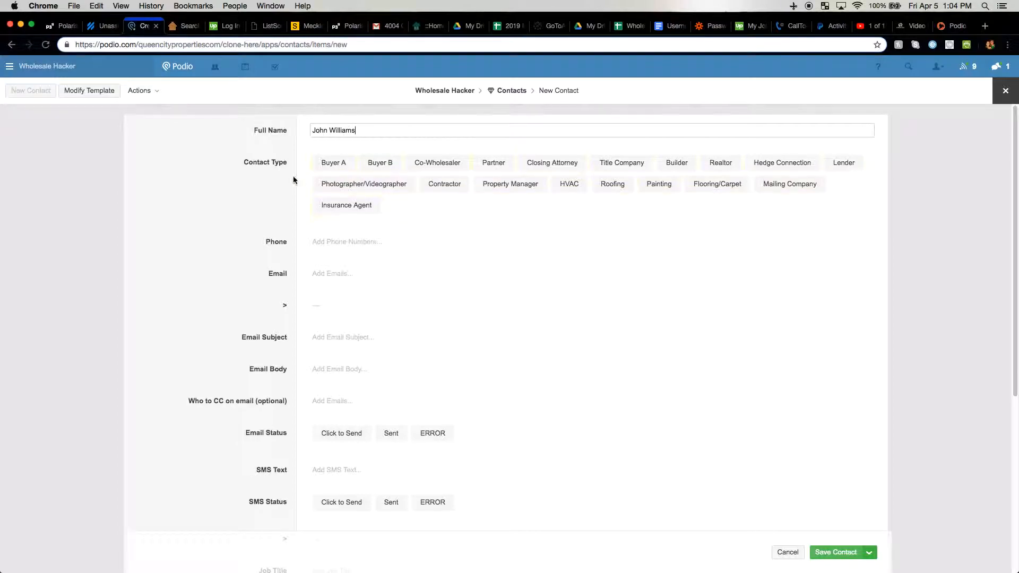
Enter the contact's work e-mail, set the type to Buyer B, and save the contact
left_click(321, 274)
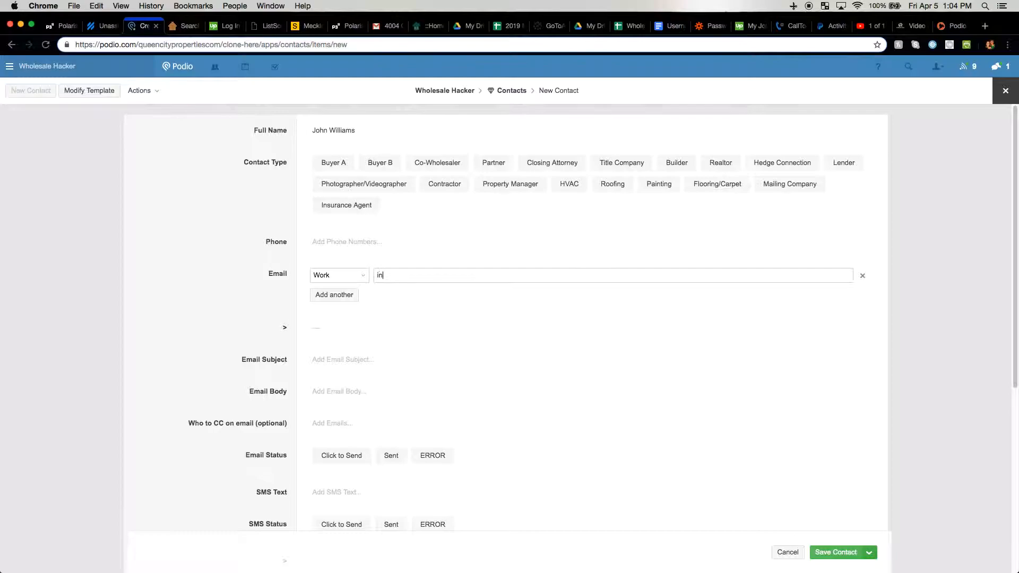
left_click(266, 243)
left_click(334, 164)
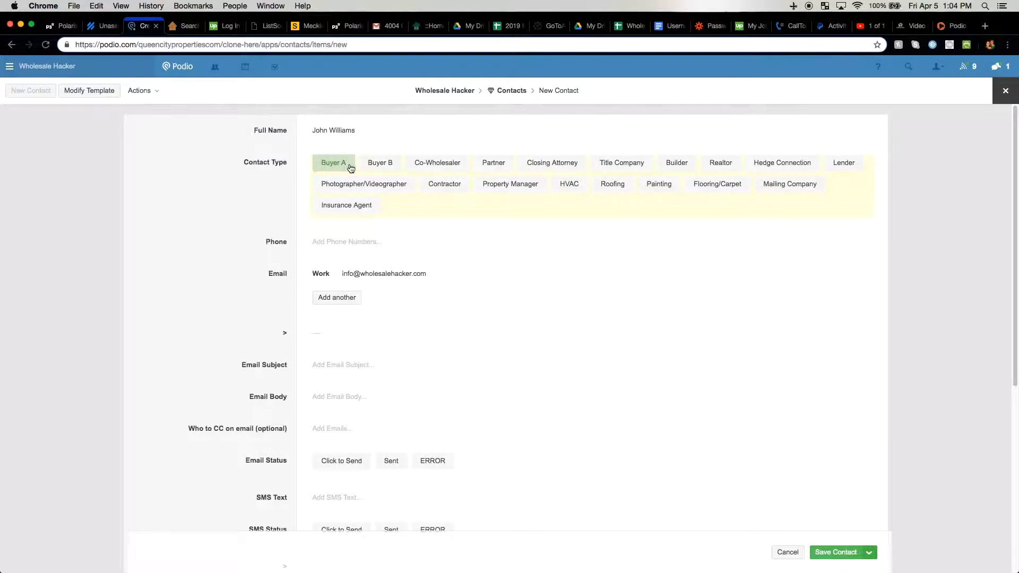
left_click(377, 165)
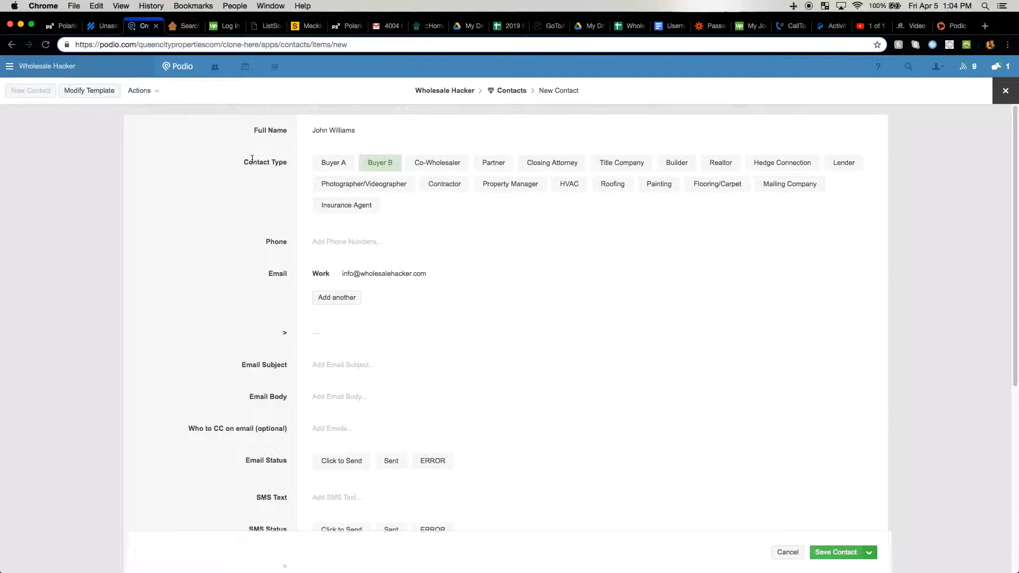
left_click(822, 558)
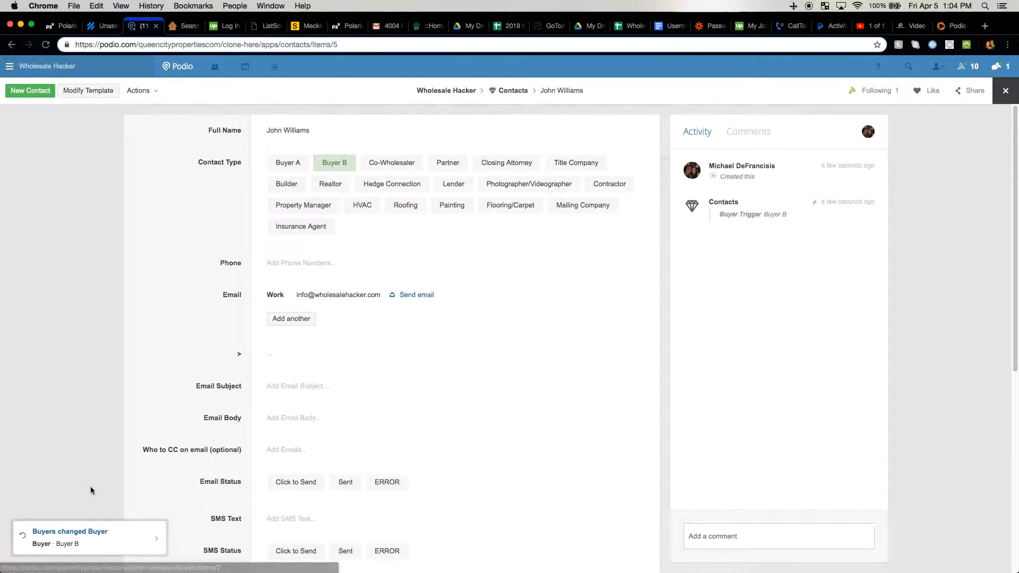
Open the Buyer B record in the Buyers app to review its two work e-mails
left_click(78, 446)
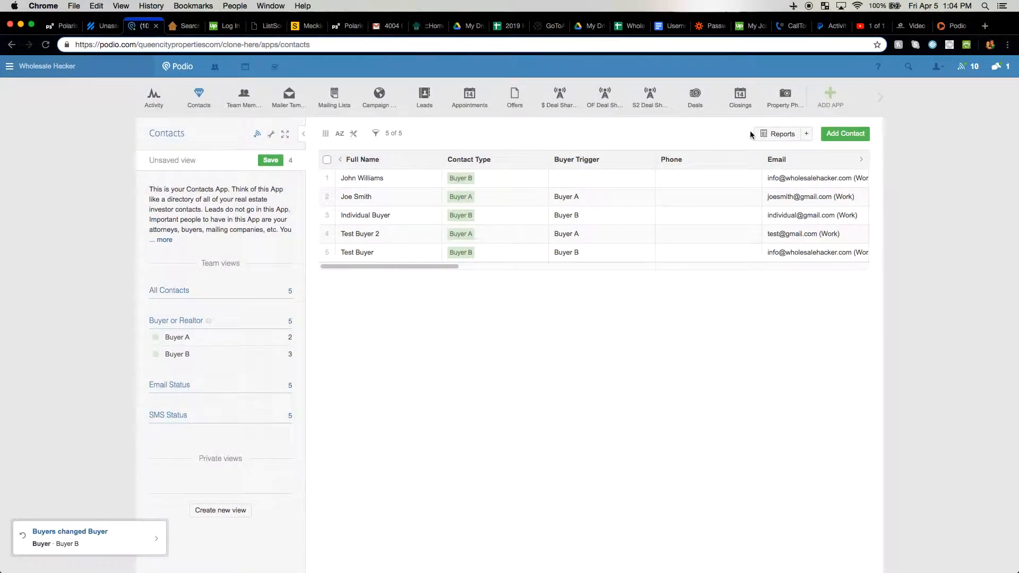
left_click(881, 99)
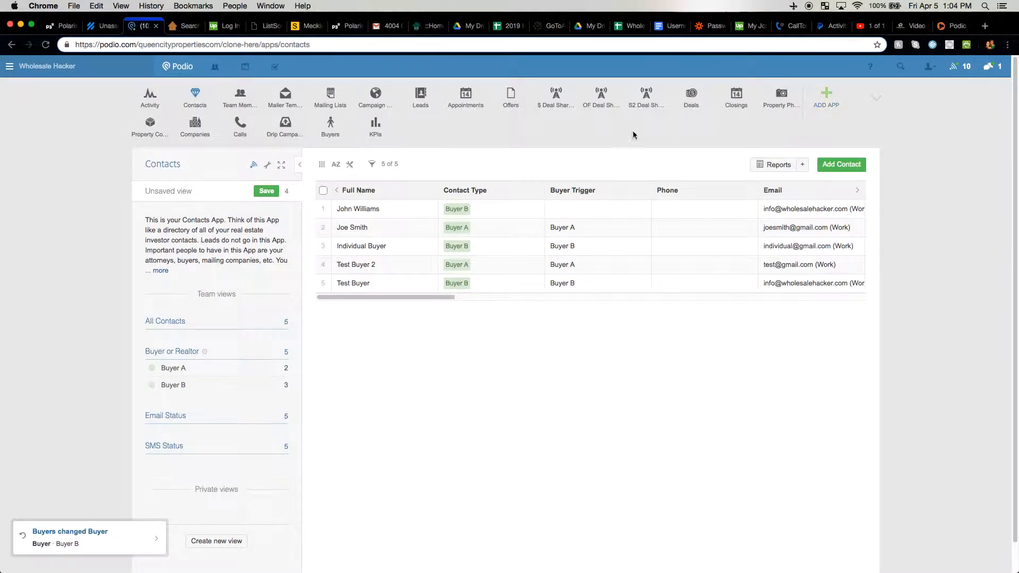
left_click(331, 133)
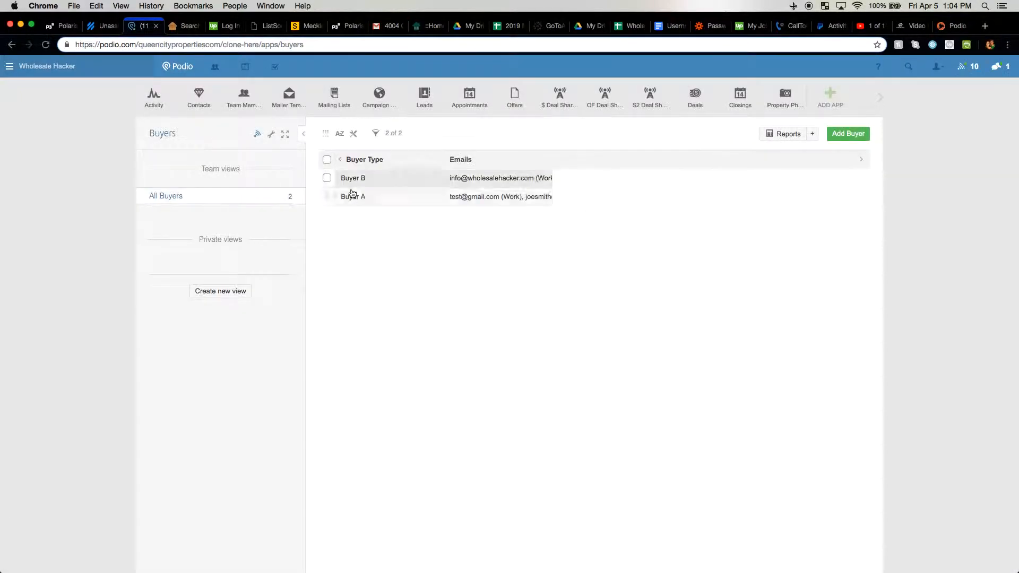
left_click(878, 99)
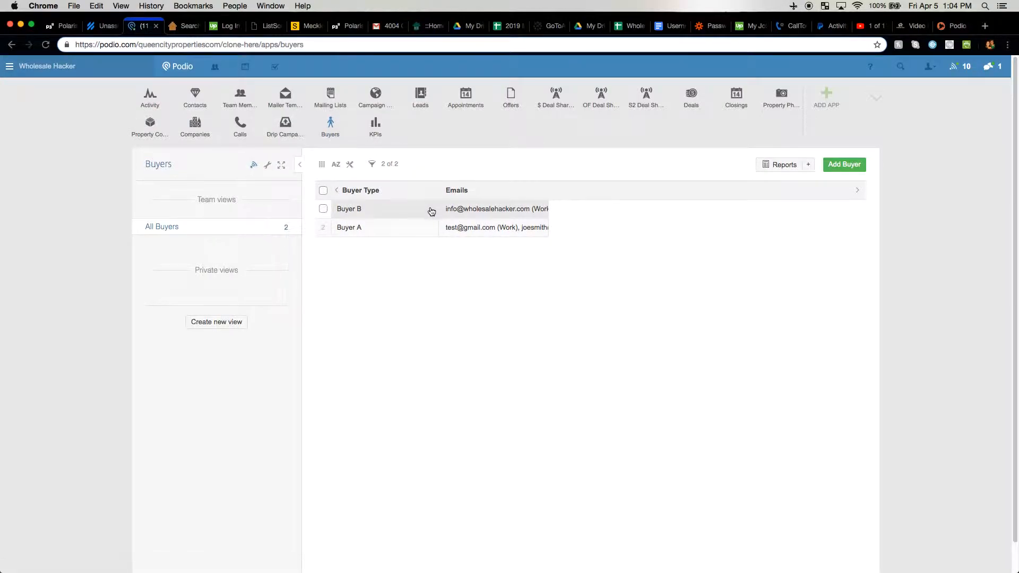
left_click(366, 212)
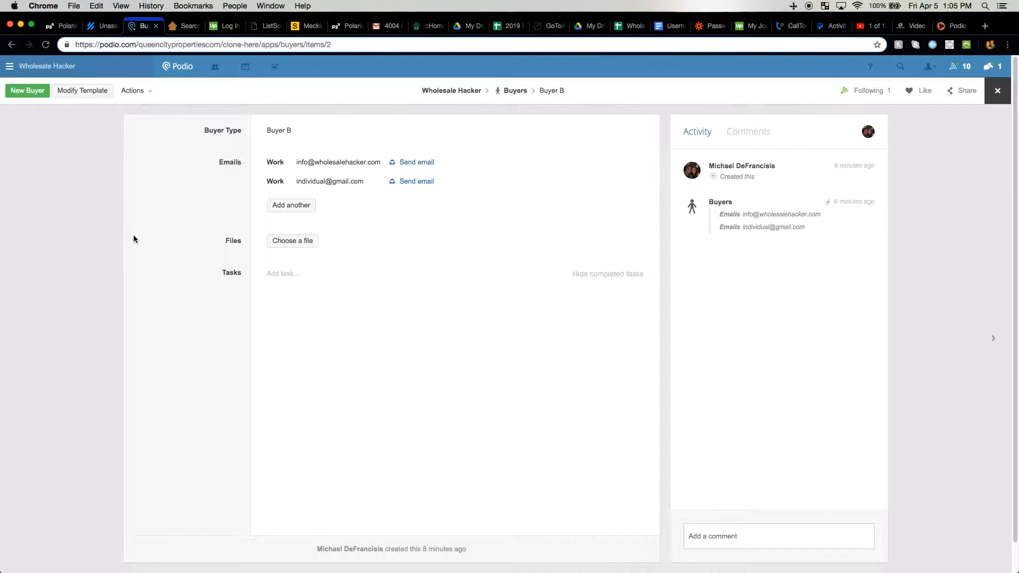
left_click(116, 224)
left_click(557, 101)
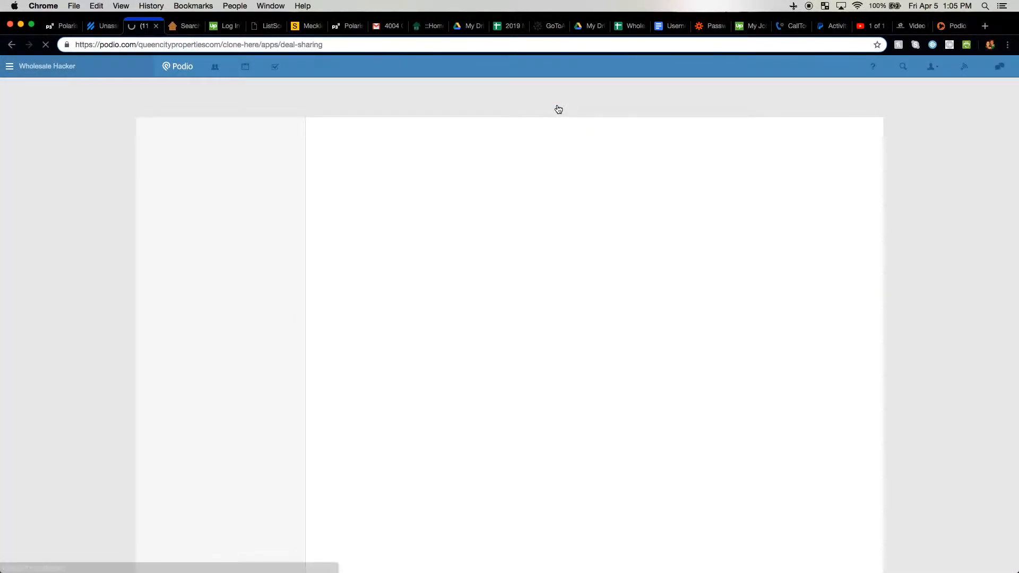
left_click(391, 181)
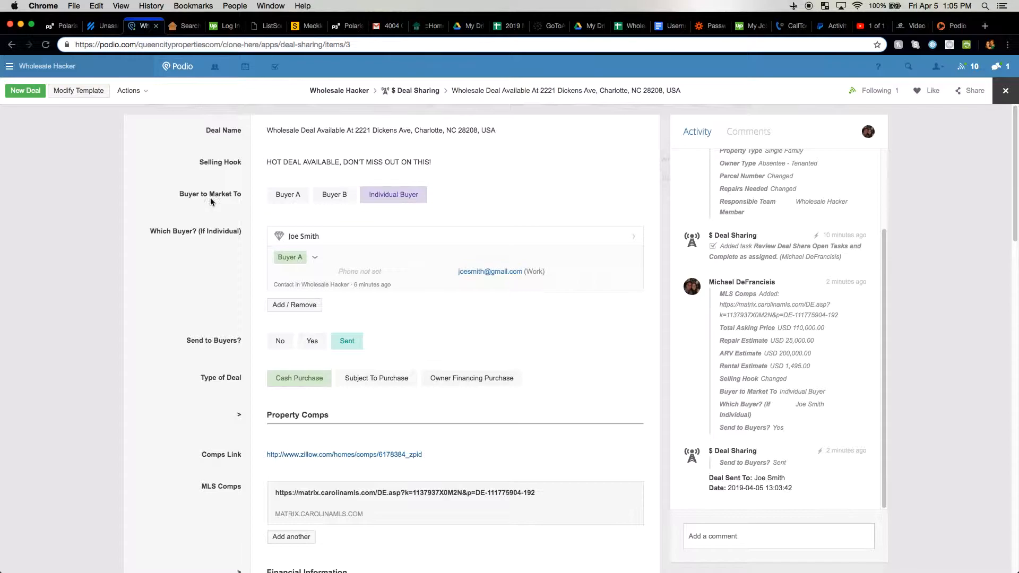
left_click(277, 199)
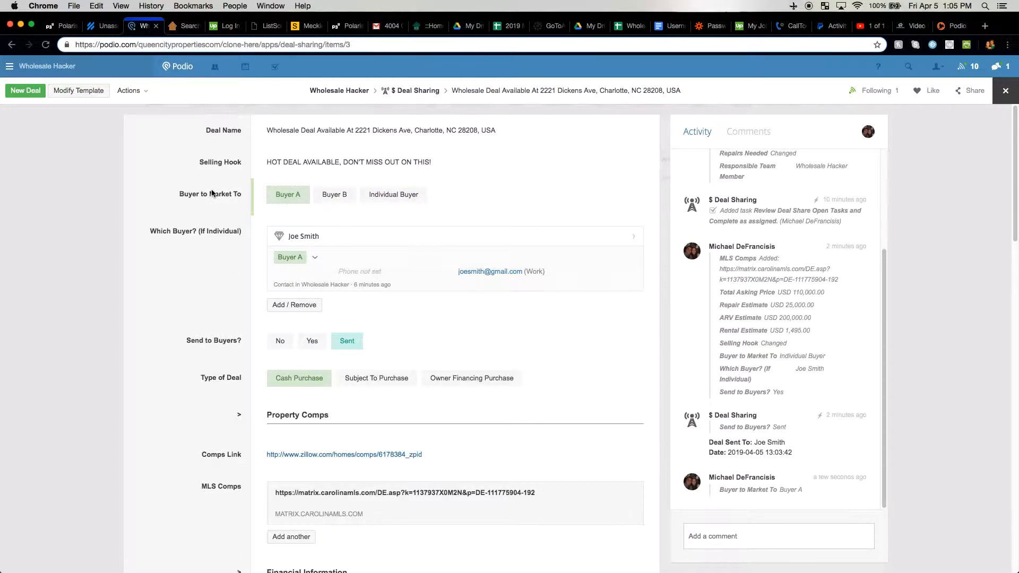
Remove the individual buyer contact and set Send to Buyers? to Yes again
left_click(296, 306)
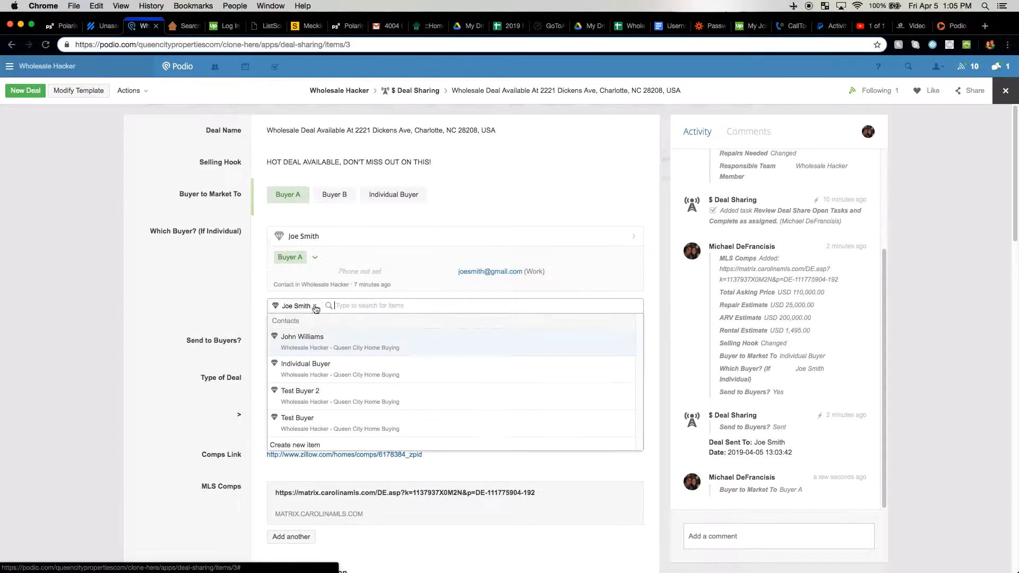
left_click(317, 307)
left_click(177, 240)
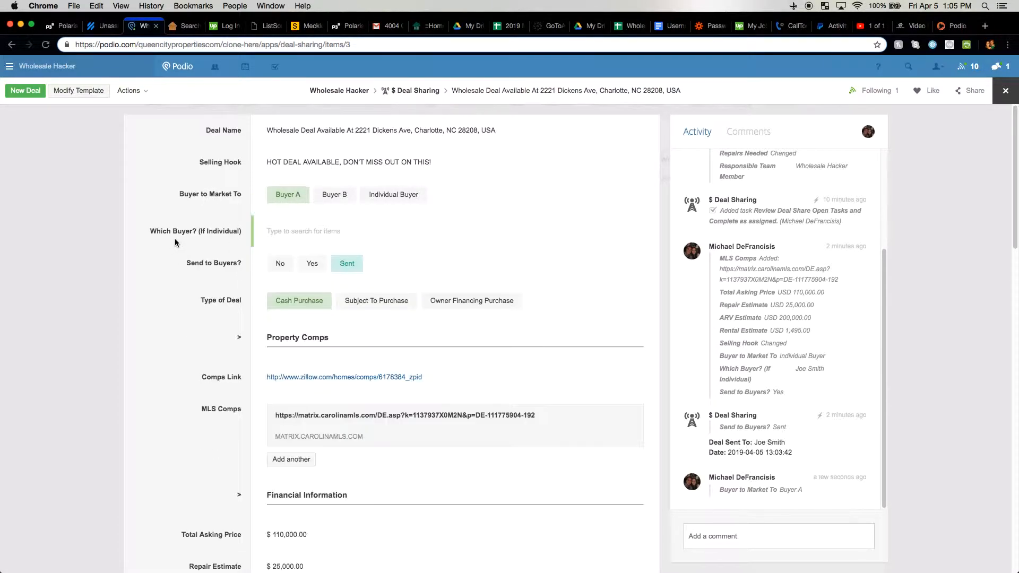
left_click(311, 265)
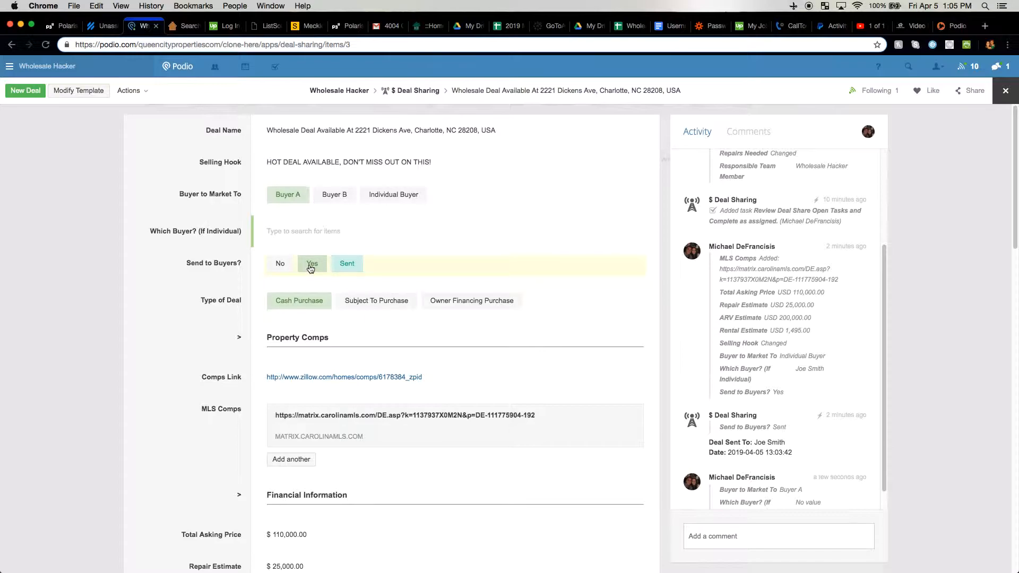
scroll(323, 320, "down", 7)
scroll(320, 386, "up", 7)
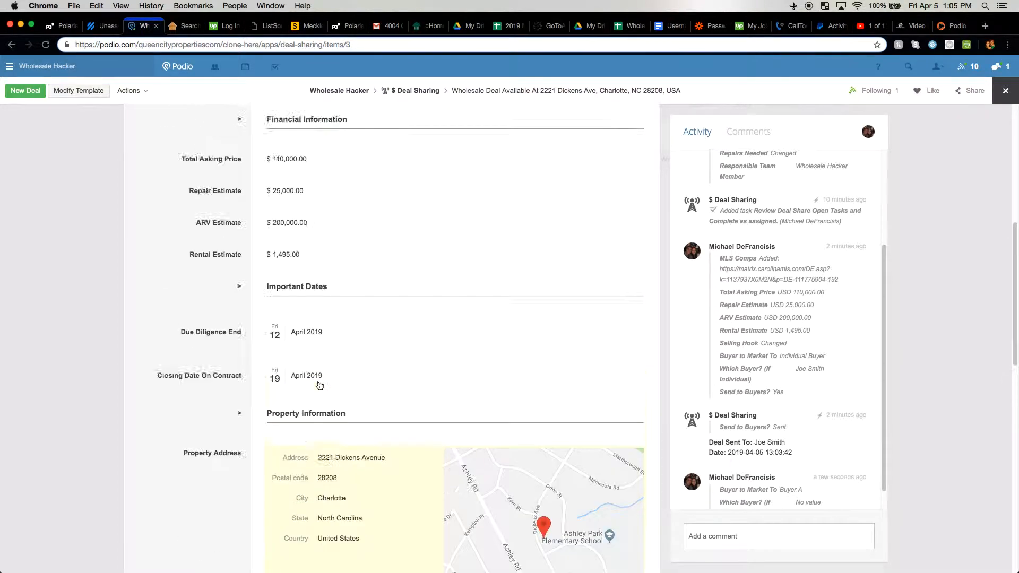
scroll(229, 271, "up", 1)
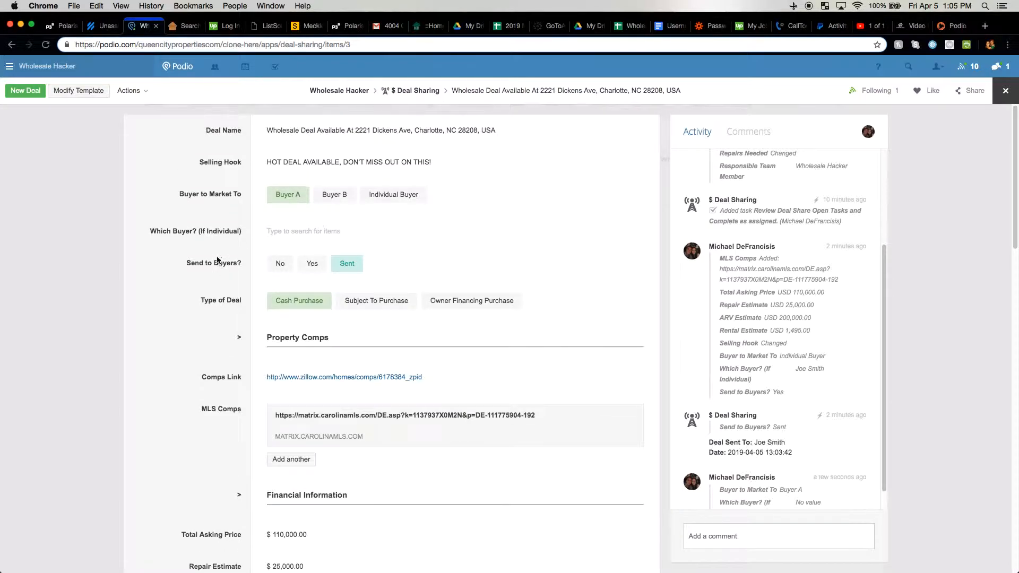
Close the Dickens Ave deal and go to the Buyers app
left_click(100, 217)
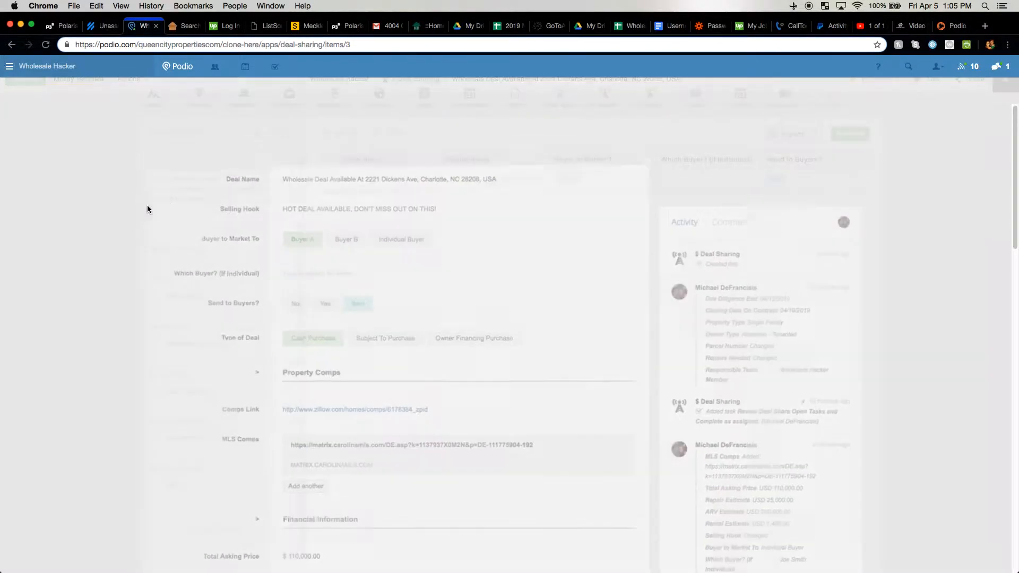
left_click(330, 127)
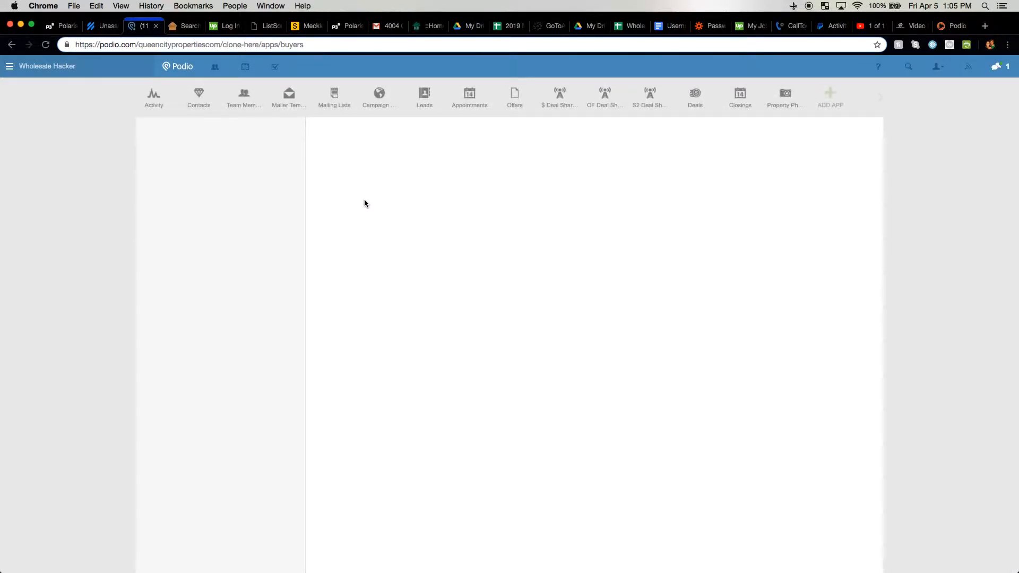